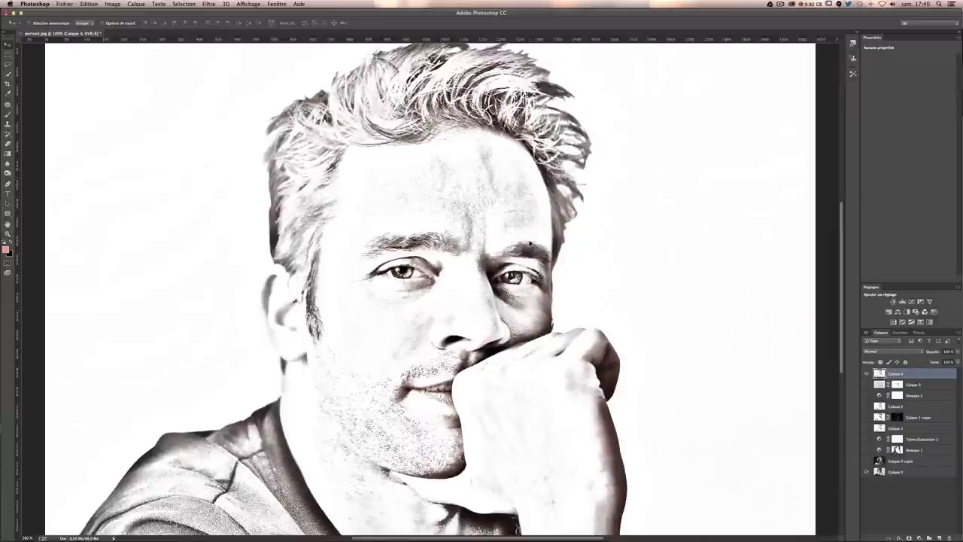
- Hide and reshow Calque 4 to compare the finished sketch with the original photo
{"action": "left_click", "coordinate": [866, 374]}
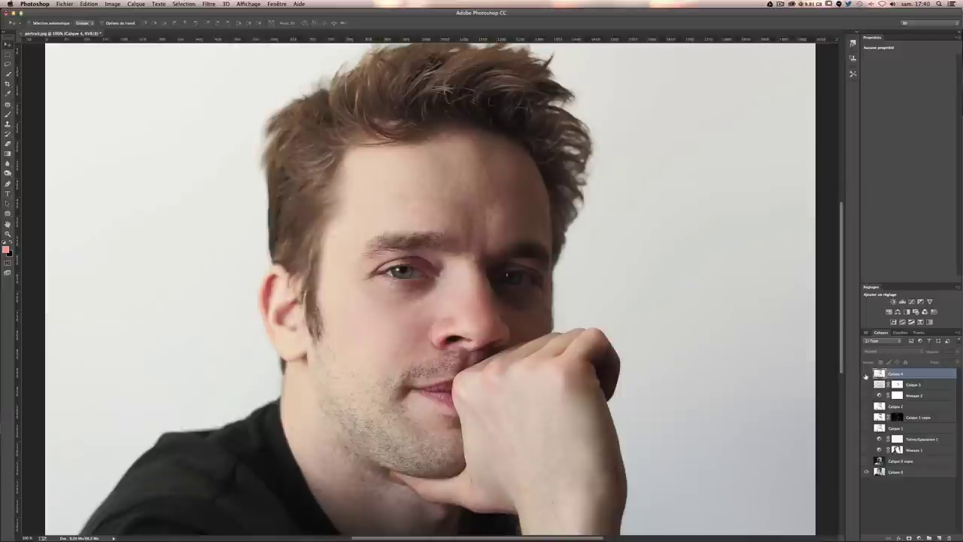
{"action": "left_click", "coordinate": [867, 374]}
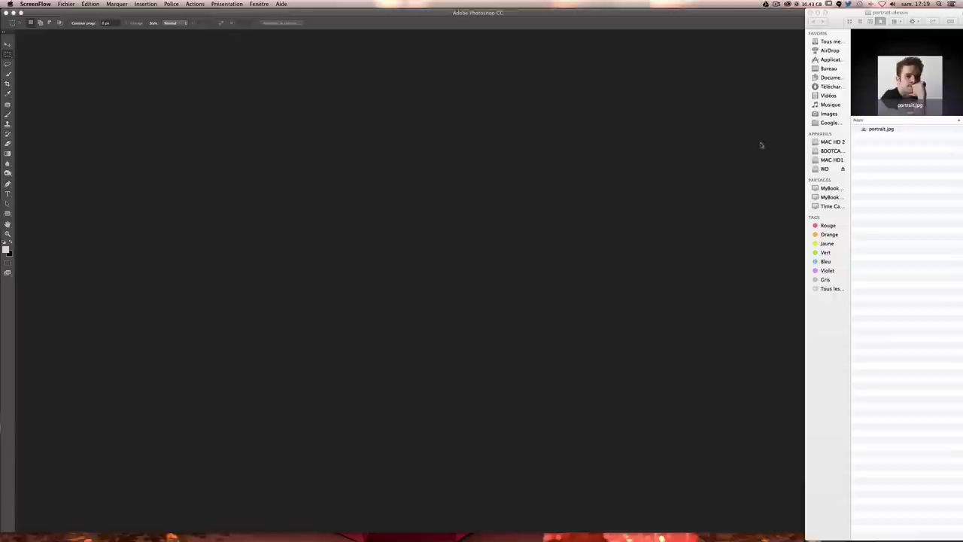
- Open portrait.jpg in Photoshop CC, discarding its embedded colour profile, and view it at 100%
{"action": "right_click", "coordinate": [877, 129]}
{"action": "mouse_move", "coordinate": [790, 138]}
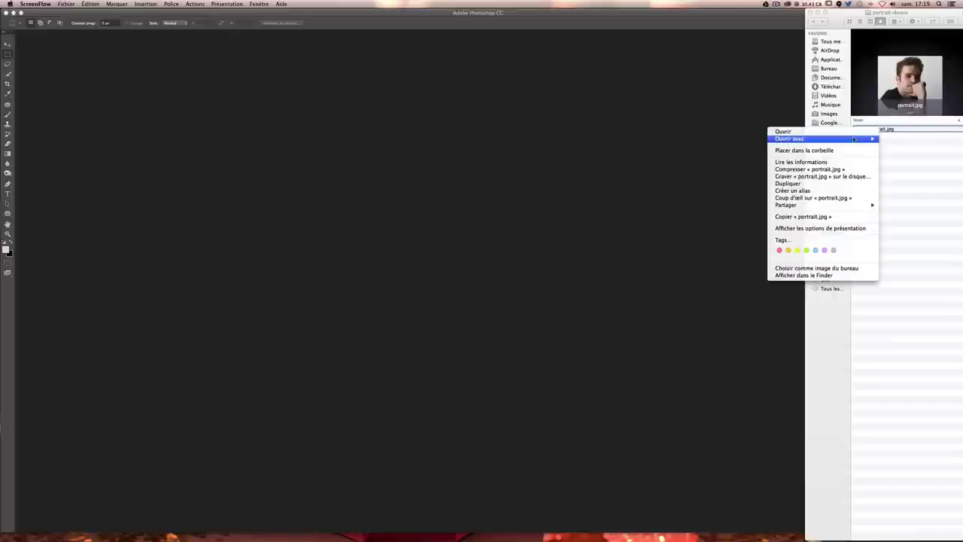
{"action": "left_click", "coordinate": [914, 158]}
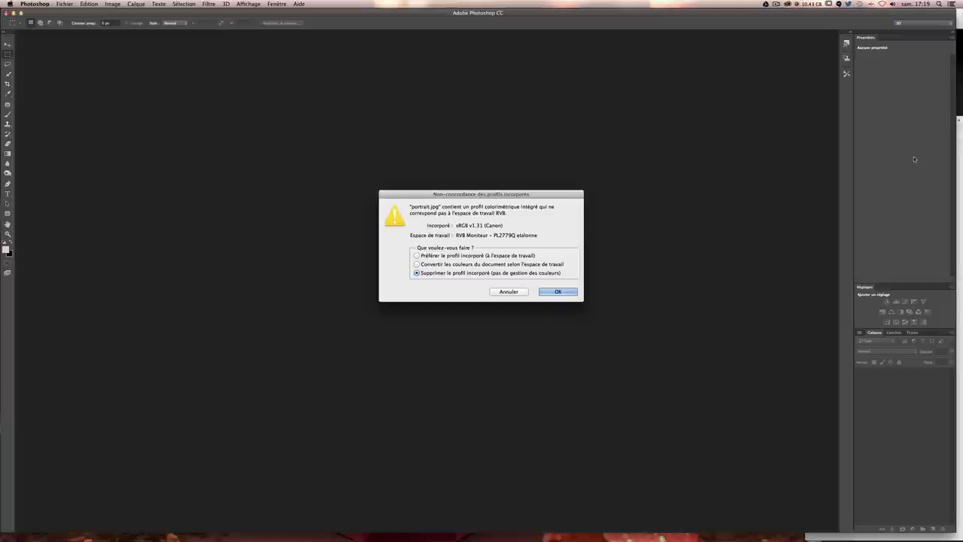
{"action": "key", "text": "Return"}
{"action": "key", "text": "ctrl+1"}
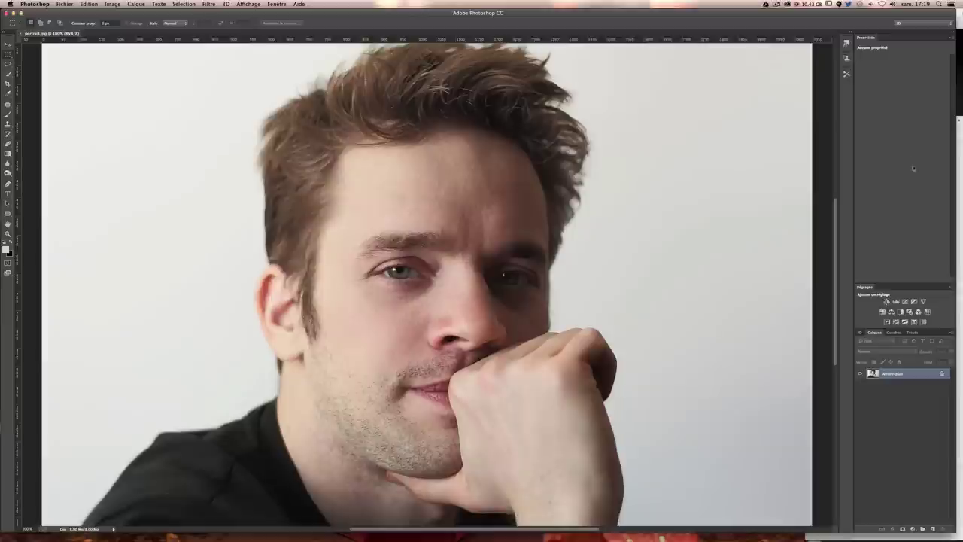
- Convert the Arrière-plan layer into Calque 0 and duplicate it as Calque 0 copie
{"action": "double_click", "coordinate": [892, 373]}
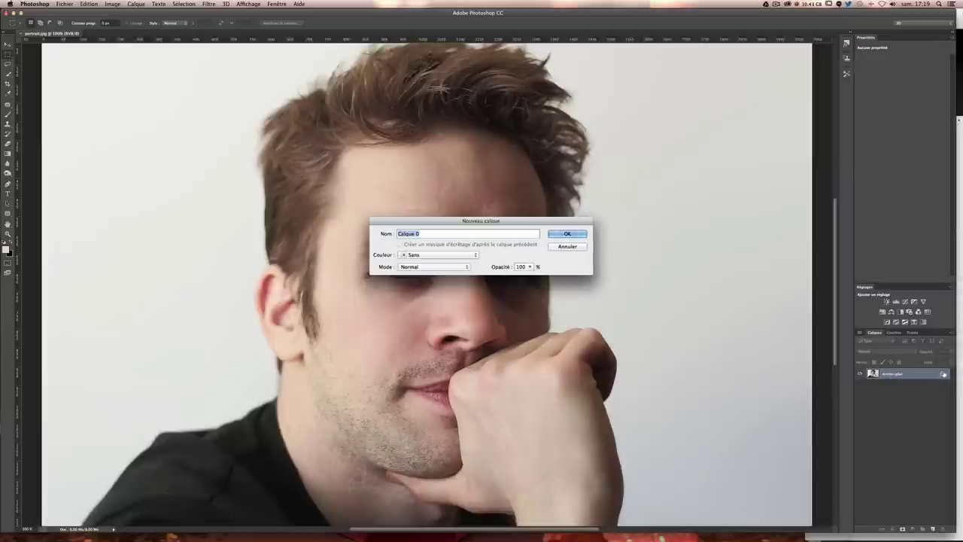
{"action": "key", "text": "Return"}
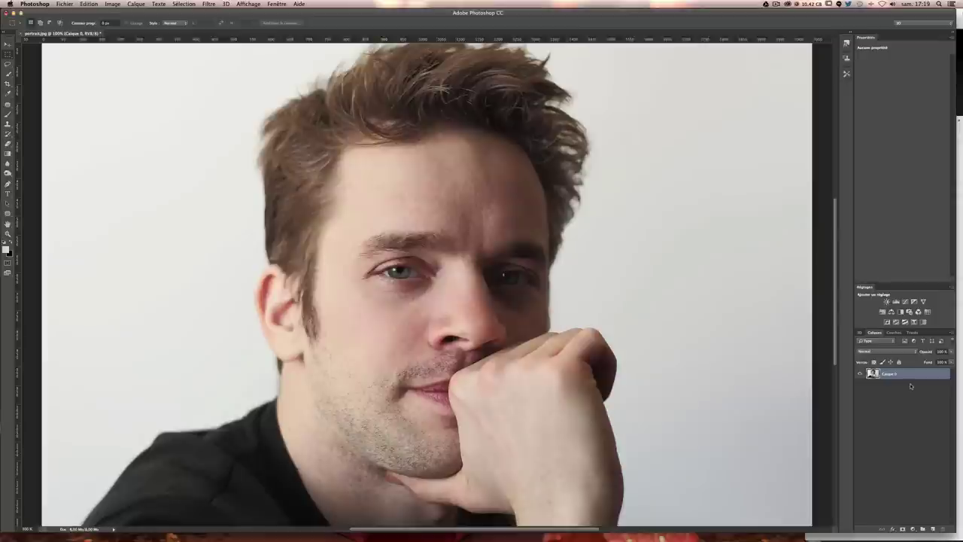
{"action": "key", "text": "ctrl+j"}
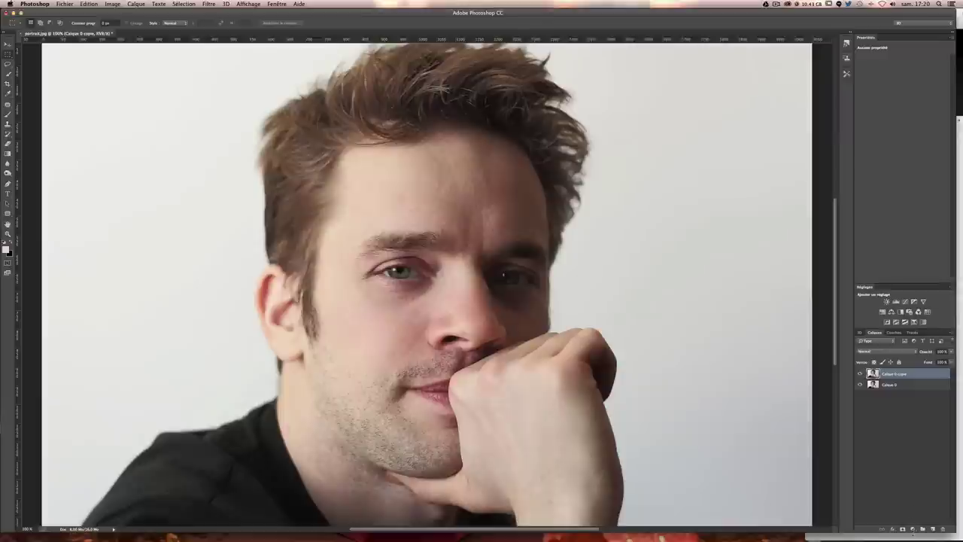
- Add a Teinte/Saturation layer at saturation -100, then select Calque 0 copie
{"action": "left_click", "coordinate": [913, 530]}
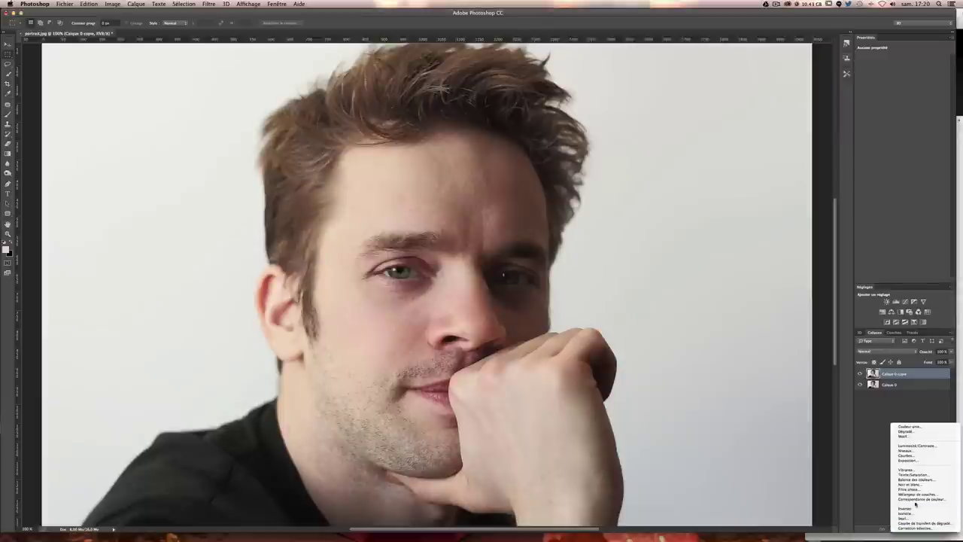
{"action": "left_click", "coordinate": [914, 474]}
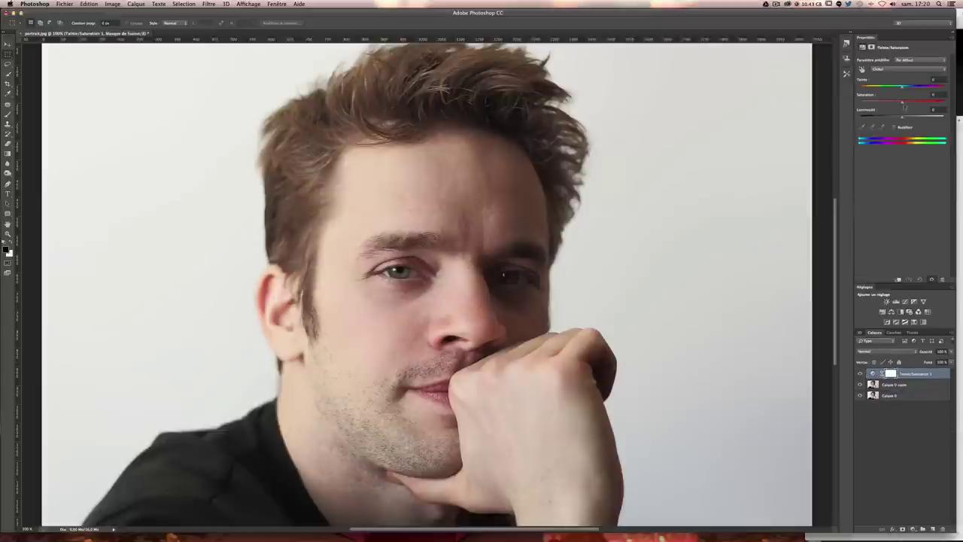
{"action": "left_click_drag", "start_coordinate": [903, 104], "coordinate": [852, 103]}
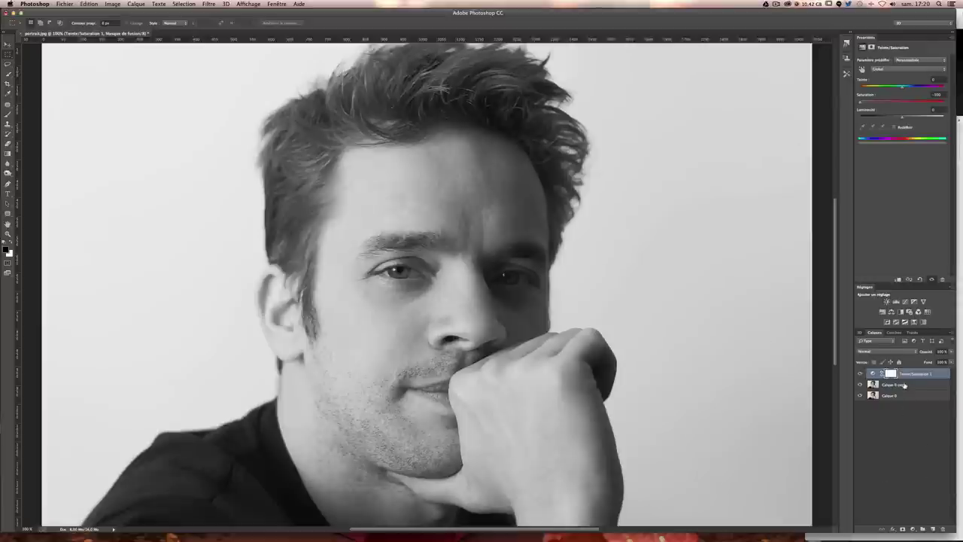
{"action": "left_click", "coordinate": [902, 385]}
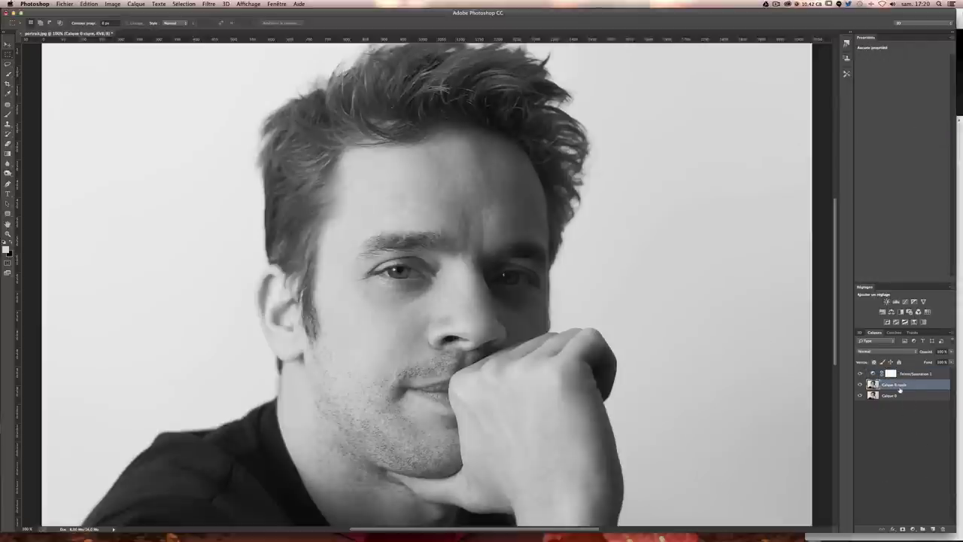
{"action": "double_click", "coordinate": [900, 386]}
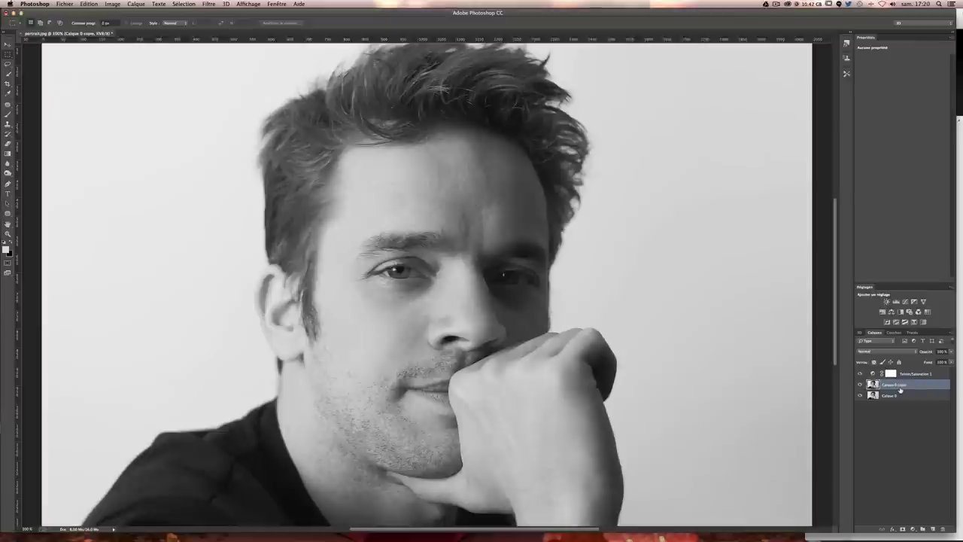
- Invert Calque 0 copie and set its blend mode to Densité couleur
{"action": "key", "text": "ctrl+i"}
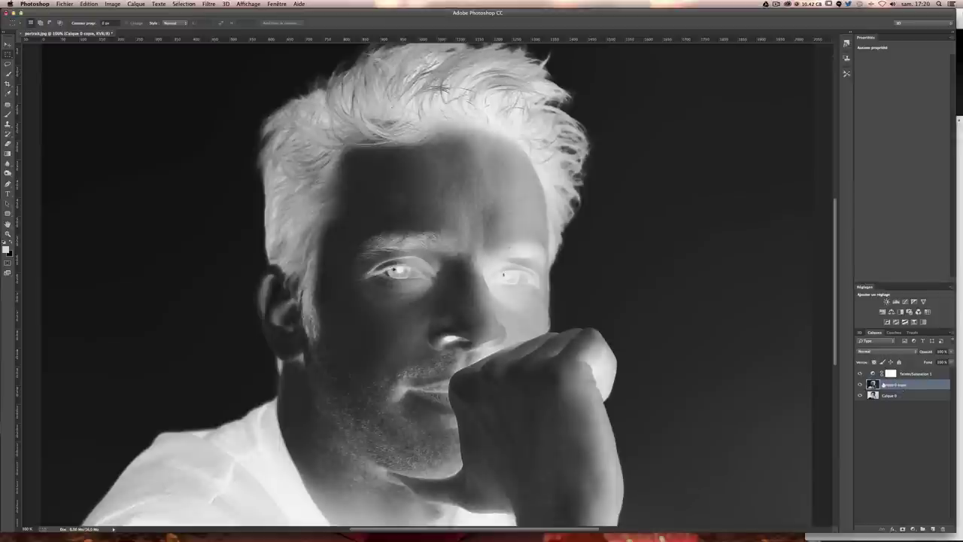
{"action": "left_click", "coordinate": [877, 350]}
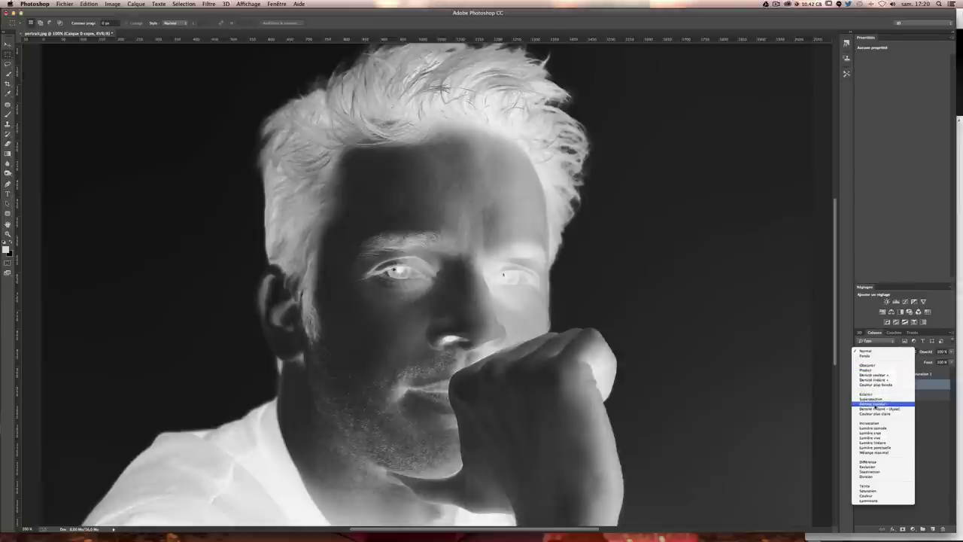
{"action": "left_click", "coordinate": [869, 404]}
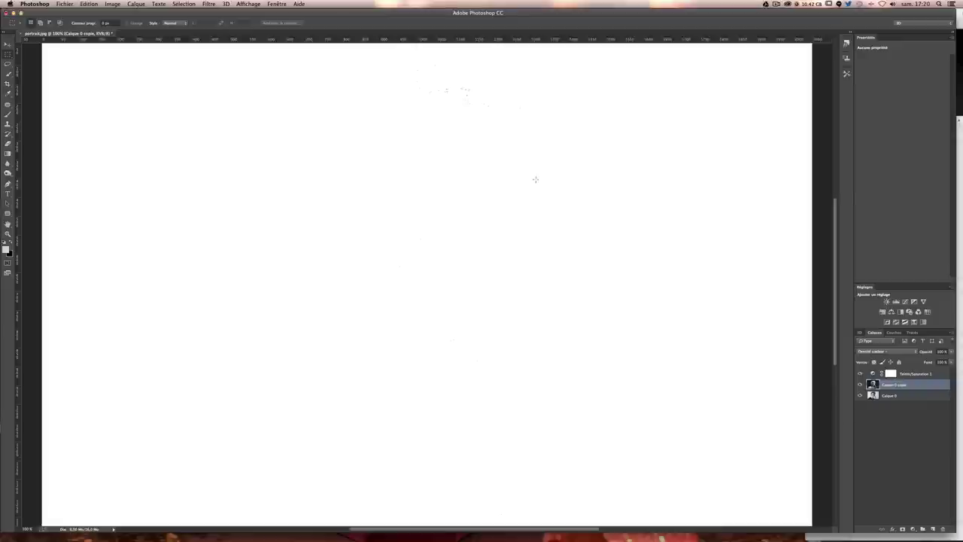
{"action": "left_click", "coordinate": [209, 4]}
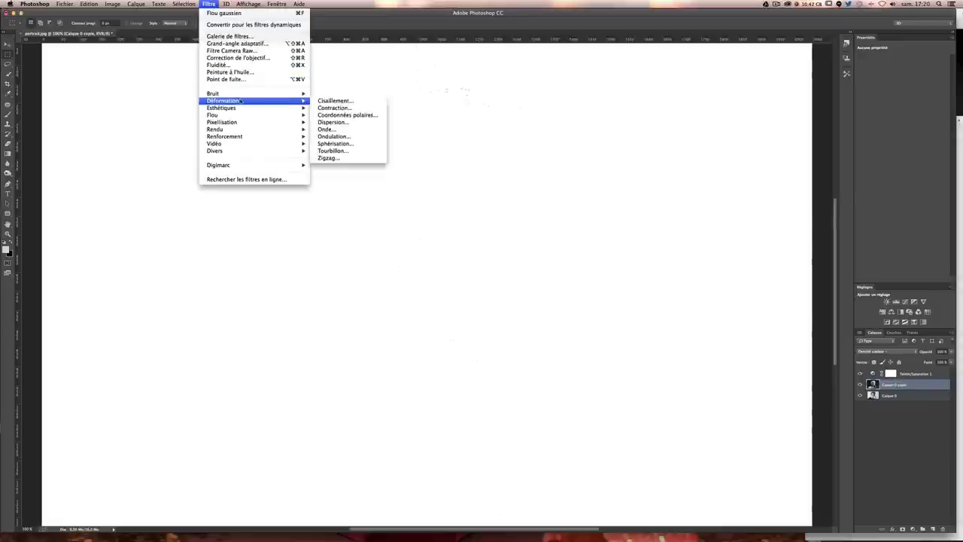
{"action": "mouse_move", "coordinate": [213, 115]}
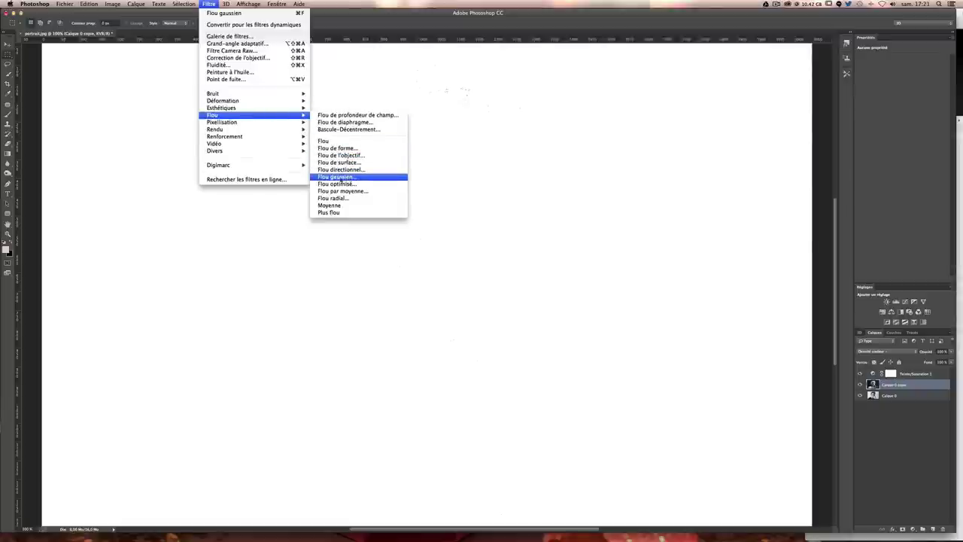
- Apply a Flou gaussien with a 25-pixel radius to Calque 0 copie
{"action": "left_click", "coordinate": [336, 178]}
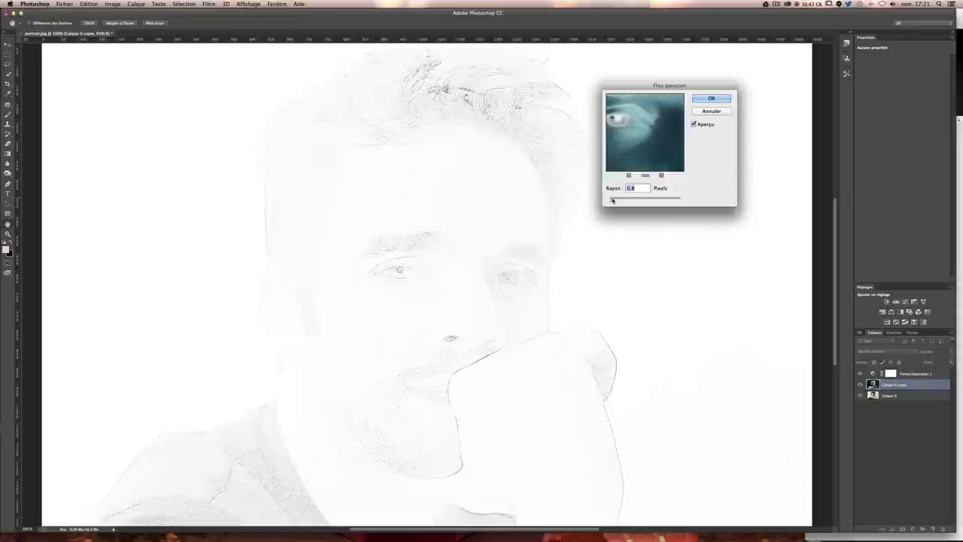
{"action": "left_click_drag", "start_coordinate": [612, 200], "coordinate": [675, 201]}
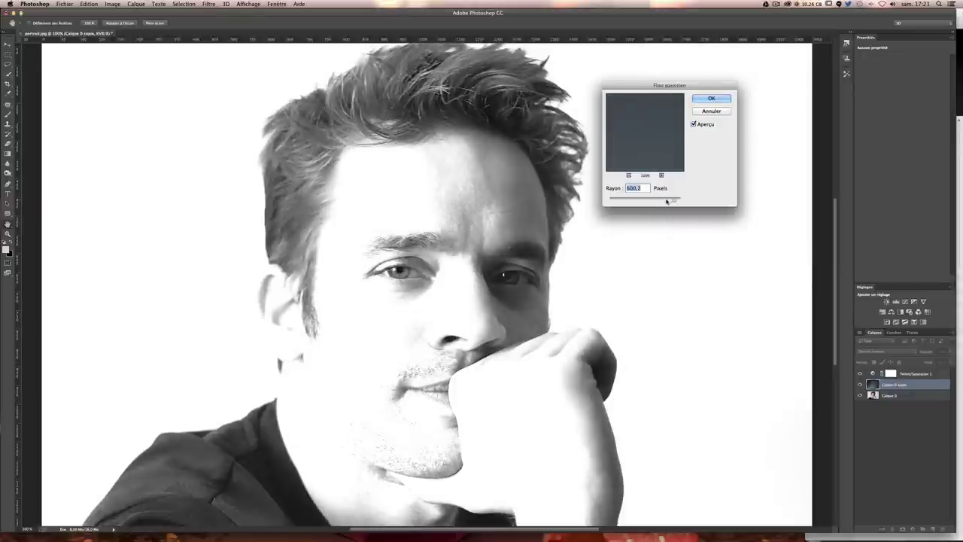
{"action": "left_click_drag", "start_coordinate": [672, 201], "coordinate": [642, 202]}
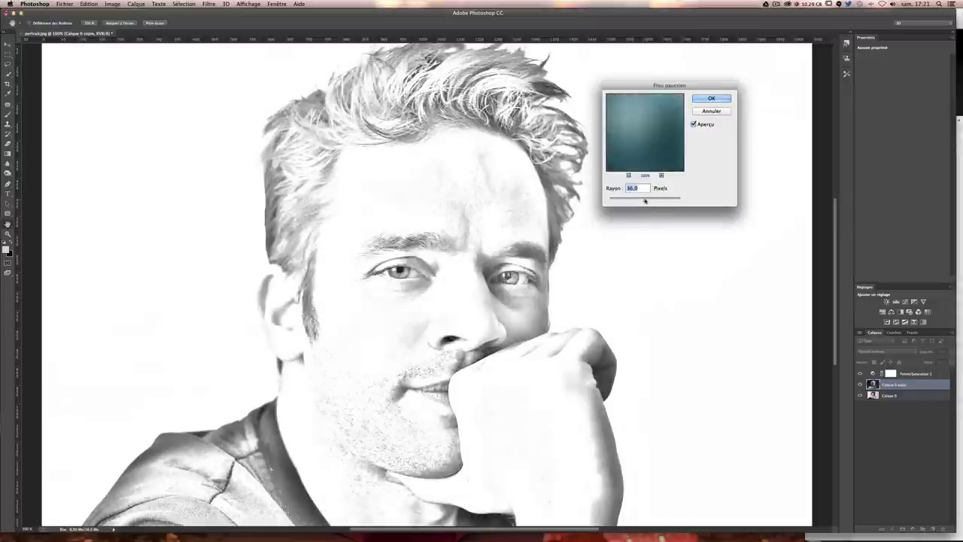
{"action": "type", "text": "2"}
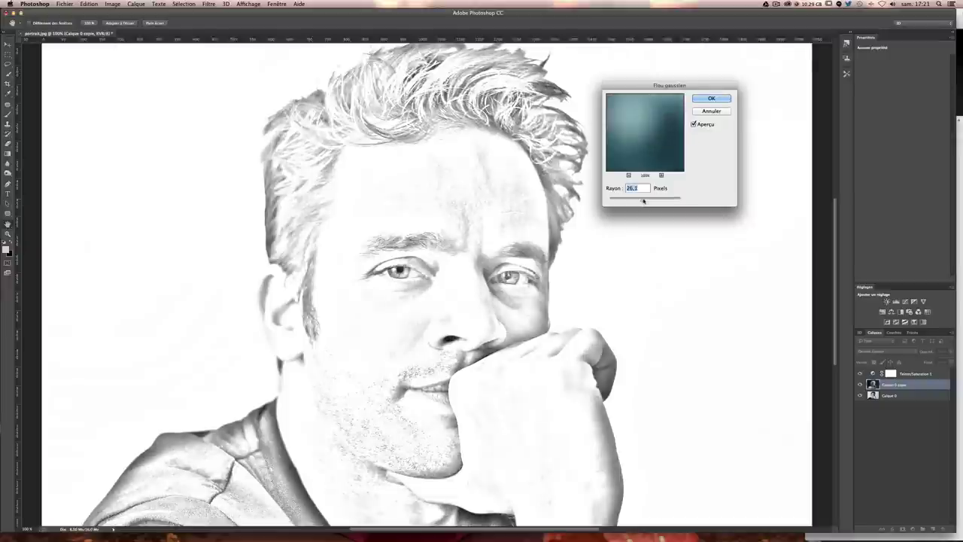
{"action": "type", "text": "5"}
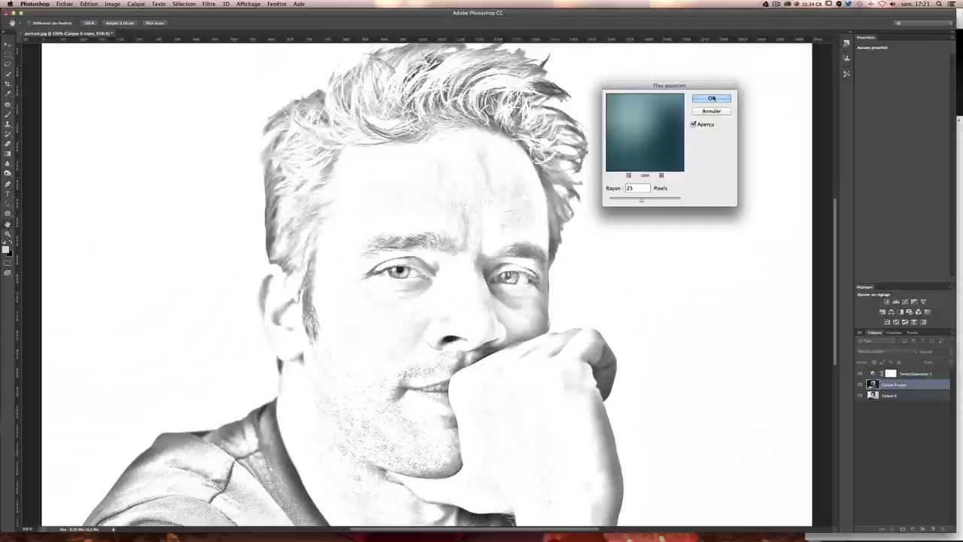
{"action": "left_click", "coordinate": [711, 98]}
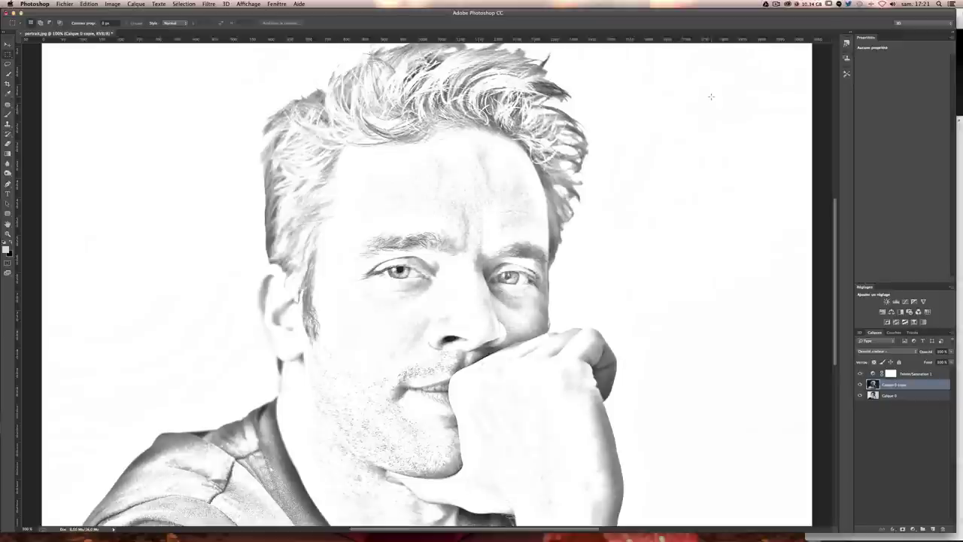
- Add a Niveaux levels layer with the black input slider raised to deepen the sketch lines
{"action": "left_click", "coordinate": [913, 530]}
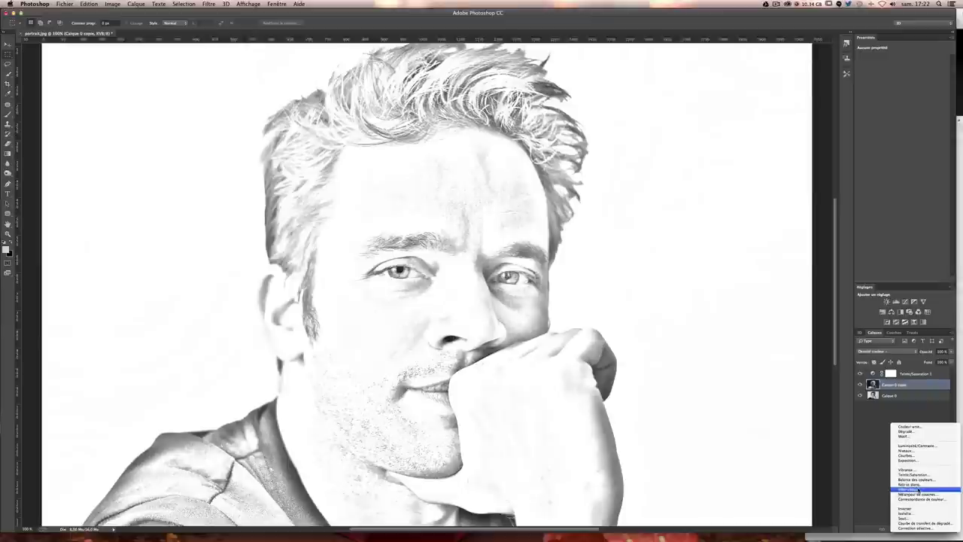
{"action": "left_click", "coordinate": [919, 450]}
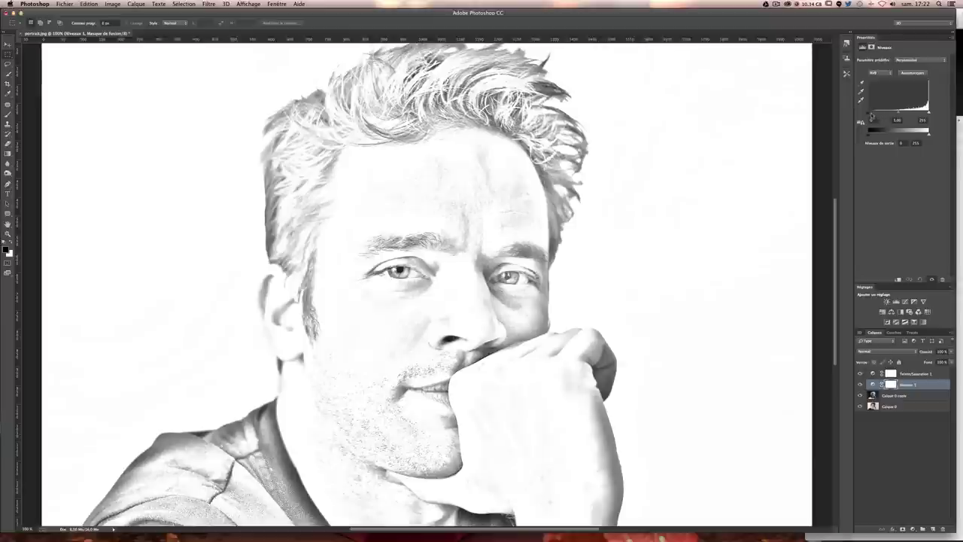
{"action": "left_click_drag", "start_coordinate": [870, 117], "coordinate": [896, 113]}
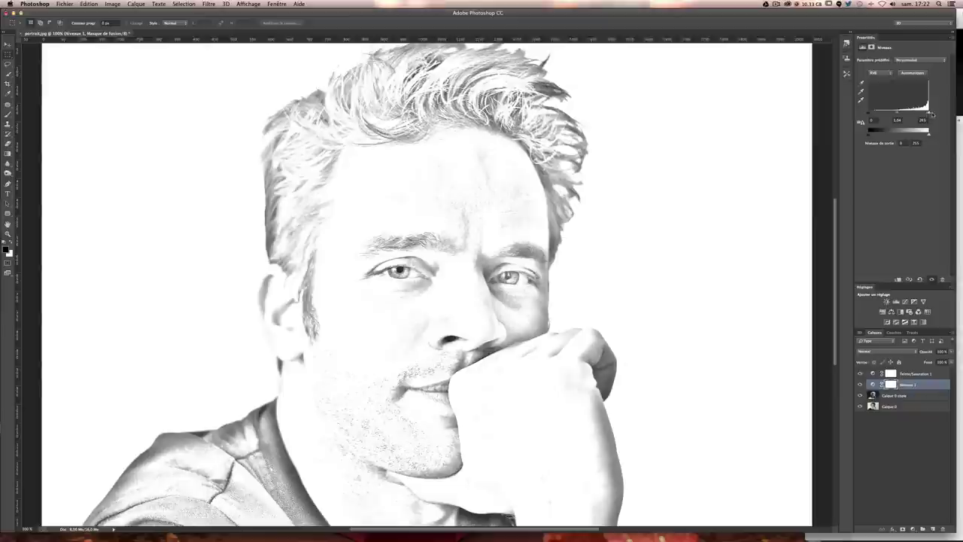
{"action": "left_click_drag", "start_coordinate": [928, 113], "coordinate": [929, 115]}
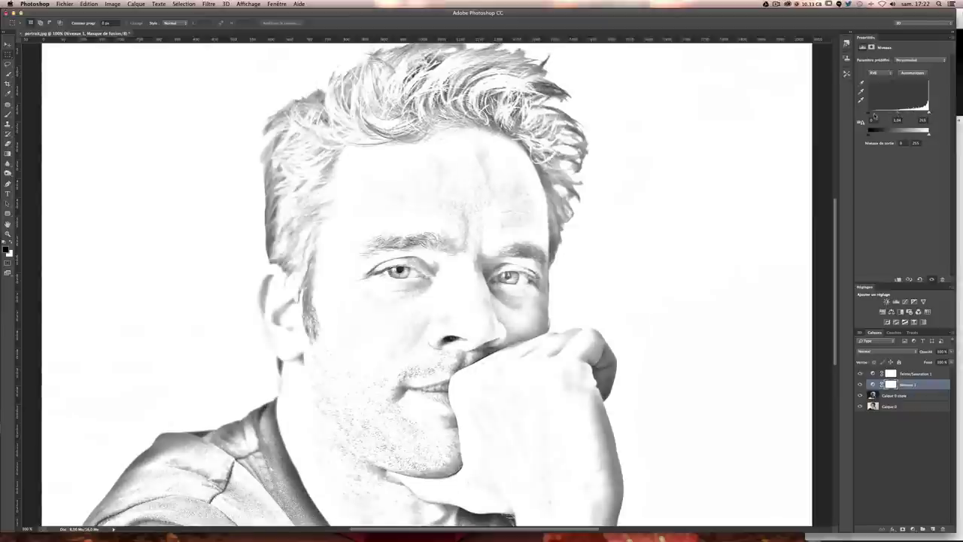
{"action": "left_click_drag", "start_coordinate": [870, 114], "coordinate": [894, 115]}
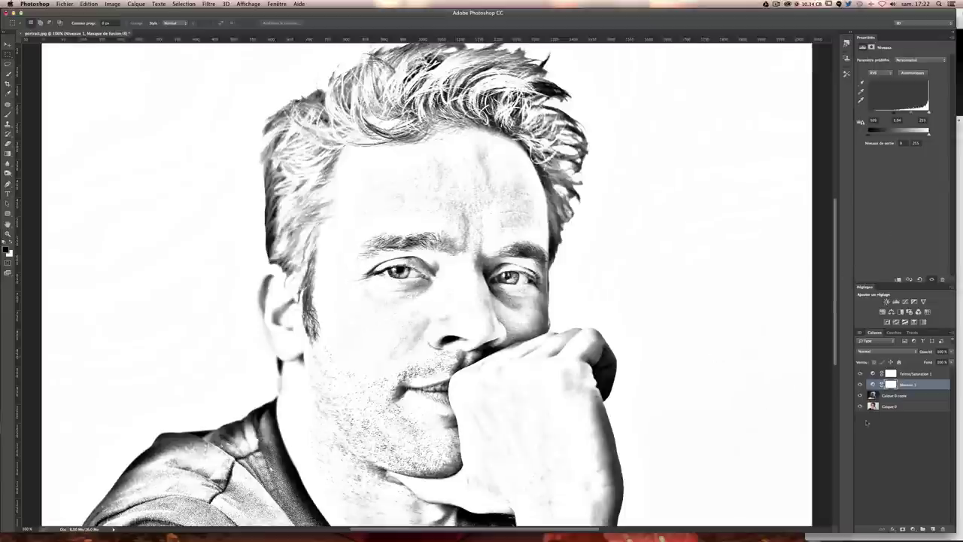
{"action": "left_click", "coordinate": [891, 384]}
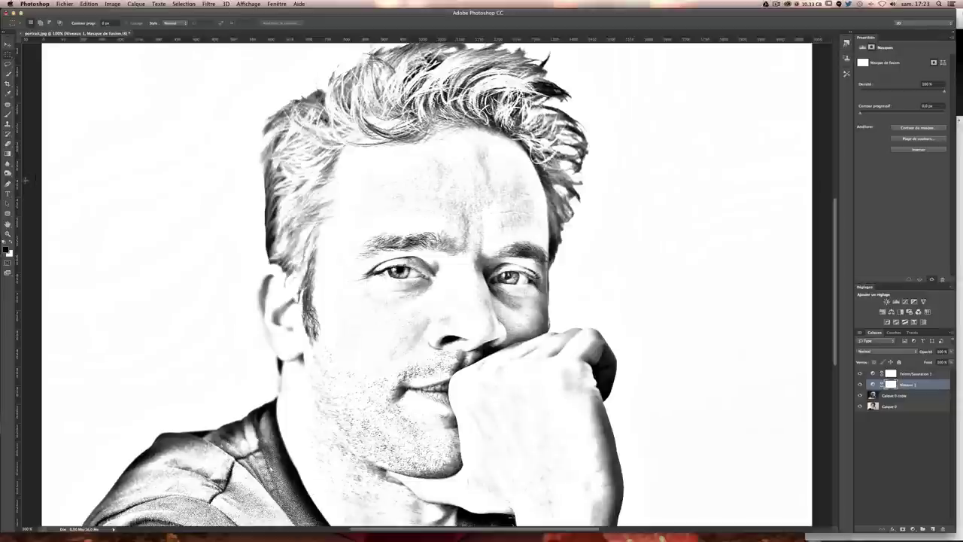
- Set up a smaller brush at reduced opacity for painting the Niveaux 1 mask
{"action": "left_click", "coordinate": [9, 115]}
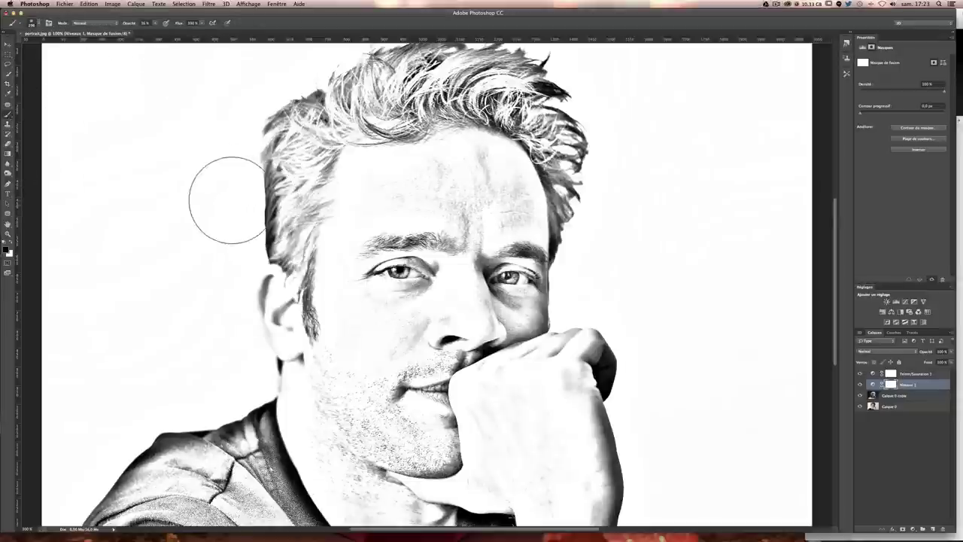
{"action": "mouse_move", "coordinate": [231, 201]}
{"action": "left_mouse_down"}
{"action": "mouse_move", "coordinate": [178, 197]}
{"action": "mouse_move", "coordinate": [232, 205]}
{"action": "mouse_move", "coordinate": [208, 204]}
{"action": "mouse_move", "coordinate": [222, 265]}
{"action": "mouse_move", "coordinate": [236, 142]}
{"action": "mouse_move", "coordinate": [233, 52]}
{"action": "mouse_move", "coordinate": [166, 35]}
{"action": "left_mouse_up"}
{"action": "left_click", "coordinate": [154, 24]}
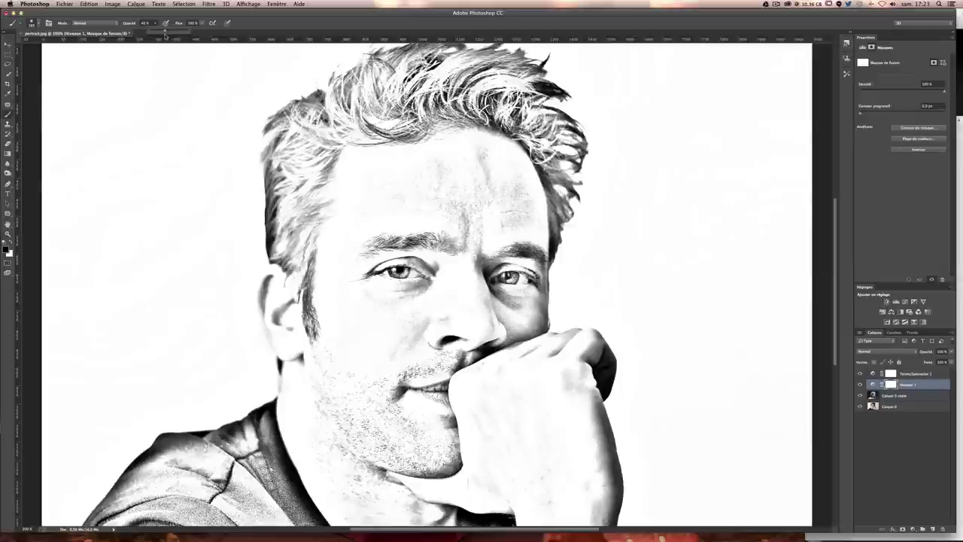
- Paint over the shoulder, collar and dark hair strands on the mask to lighten them
{"action": "scroll", "coordinate": [191, 417], "scroll_direction": "down", "scroll_amount": 2}
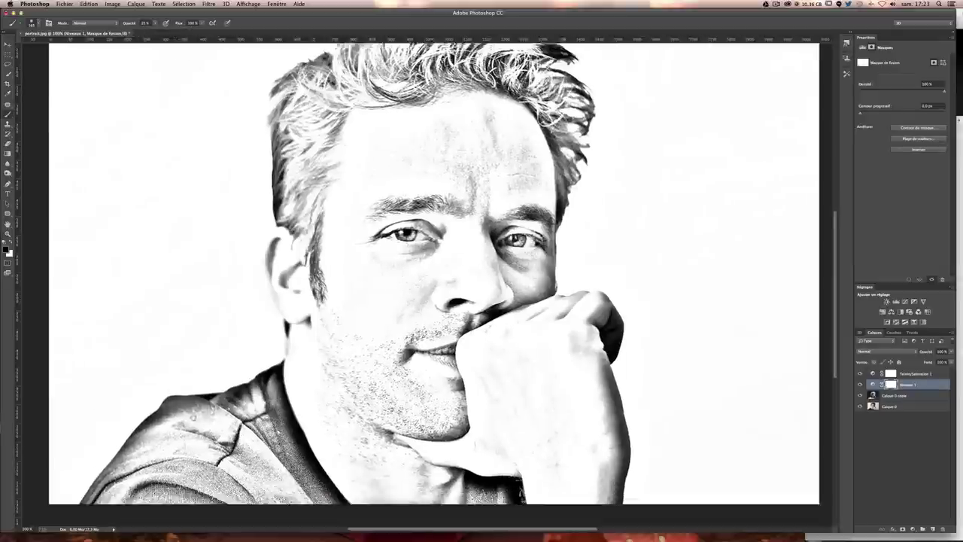
{"action": "scroll", "coordinate": [192, 416], "scroll_direction": "down", "scroll_amount": 1}
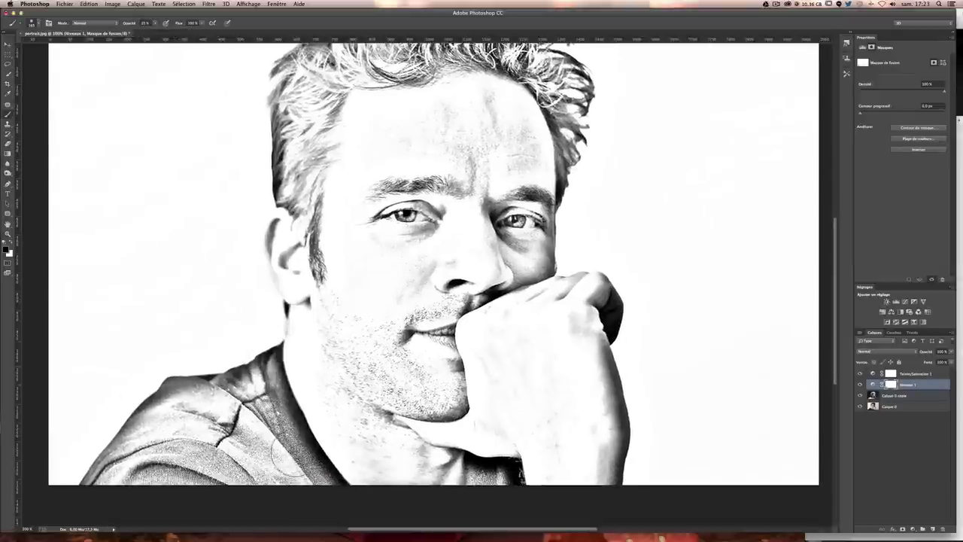
{"action": "left_click_drag", "start_coordinate": [289, 457], "coordinate": [174, 431]}
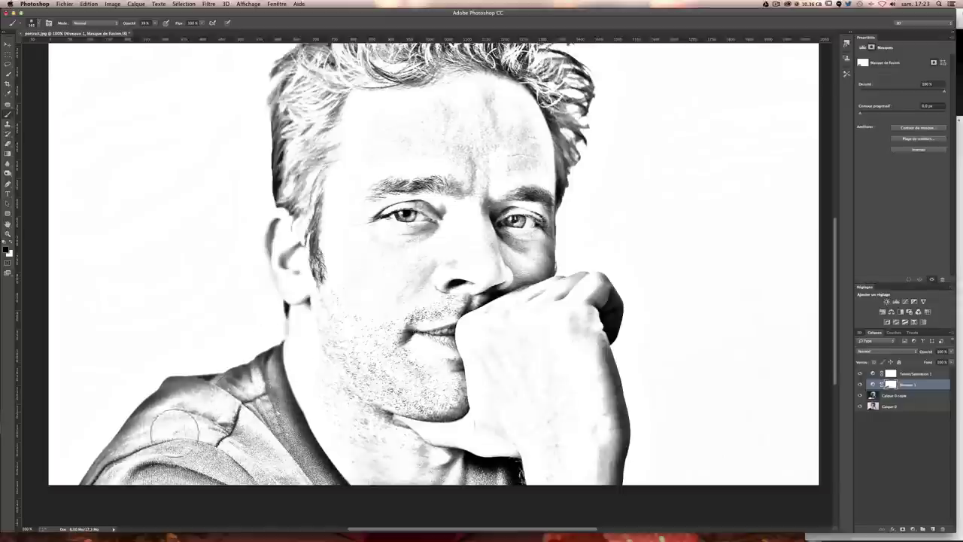
{"action": "scroll", "coordinate": [193, 355], "scroll_direction": "up", "scroll_amount": 1}
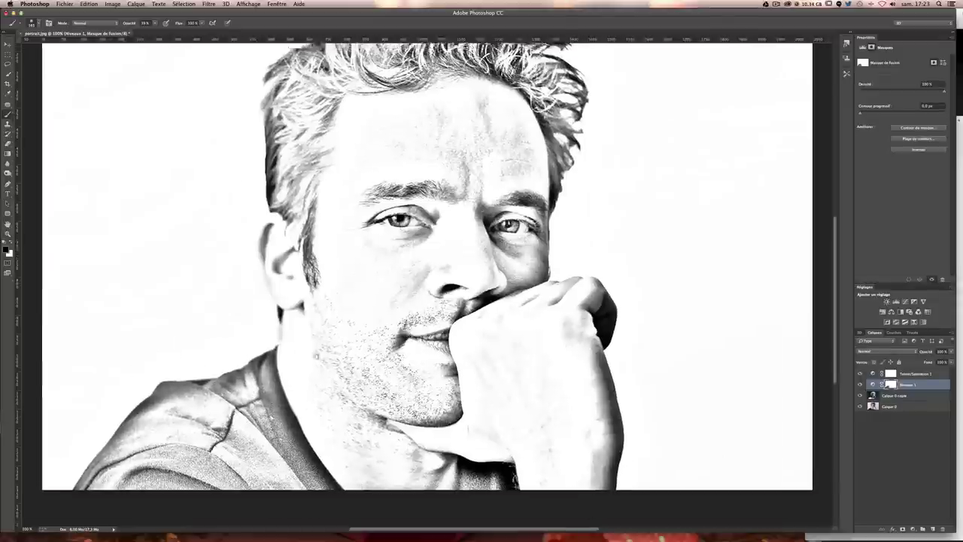
{"action": "scroll", "coordinate": [293, 369], "scroll_direction": "up", "scroll_amount": 2}
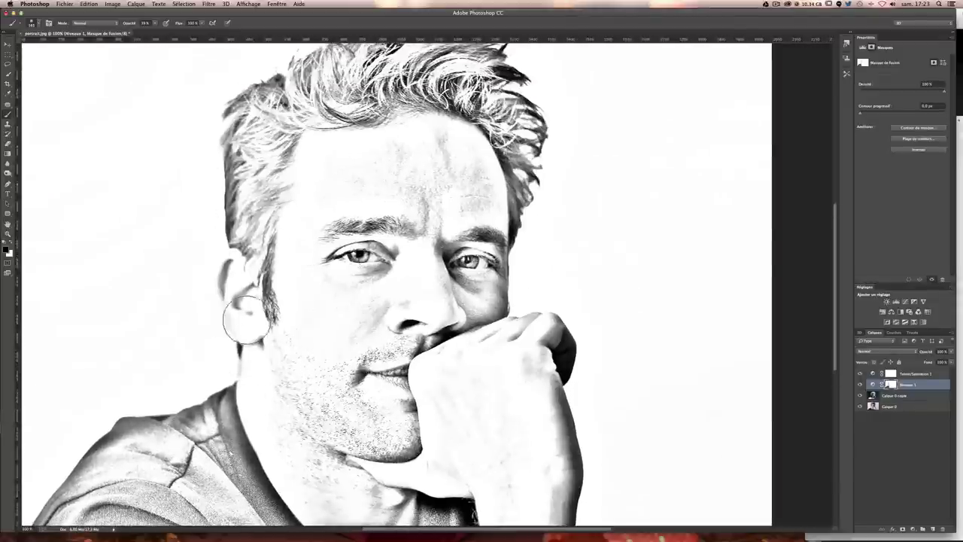
{"action": "scroll", "coordinate": [280, 256], "scroll_direction": "up", "scroll_amount": 3}
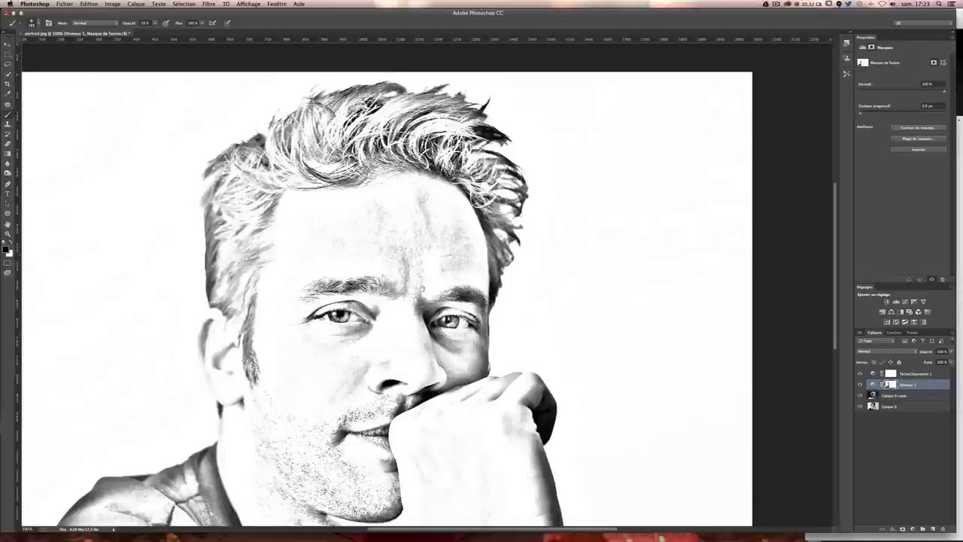
{"action": "mouse_move", "coordinate": [466, 121]}
{"action": "left_mouse_down"}
{"action": "mouse_move", "coordinate": [534, 163]}
{"action": "mouse_move", "coordinate": [197, 255]}
{"action": "left_mouse_up"}
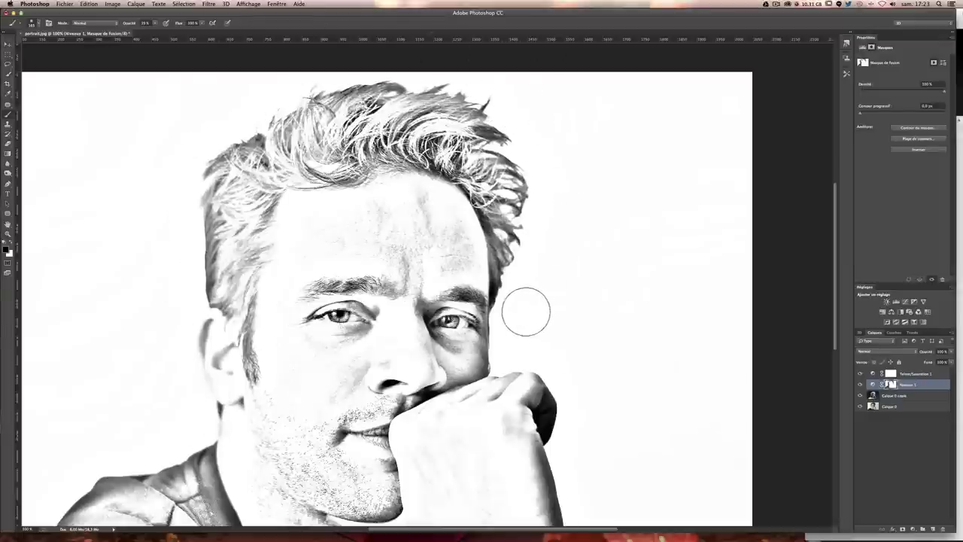
{"action": "scroll", "coordinate": [519, 305], "scroll_direction": "down", "scroll_amount": 3}
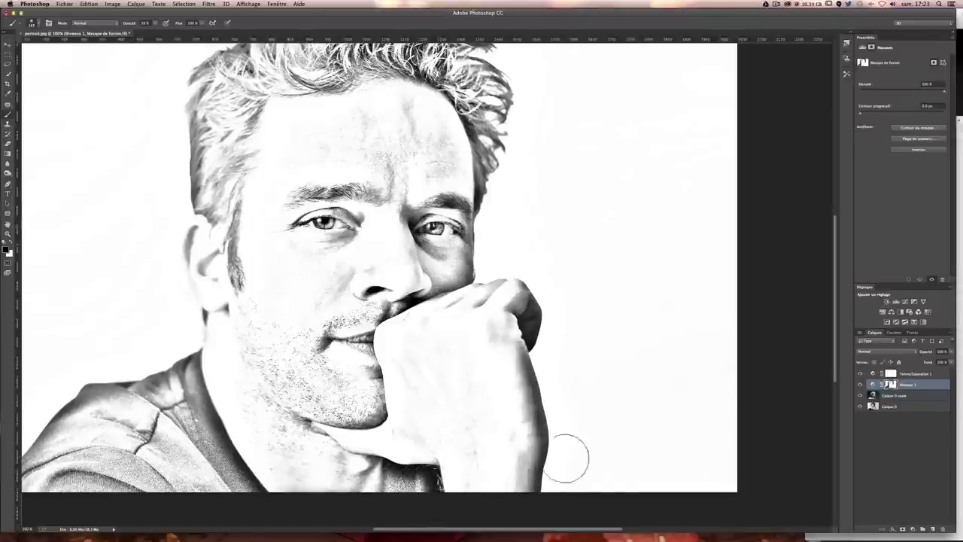
{"action": "scroll", "coordinate": [590, 237], "scroll_direction": "up", "scroll_amount": 1}
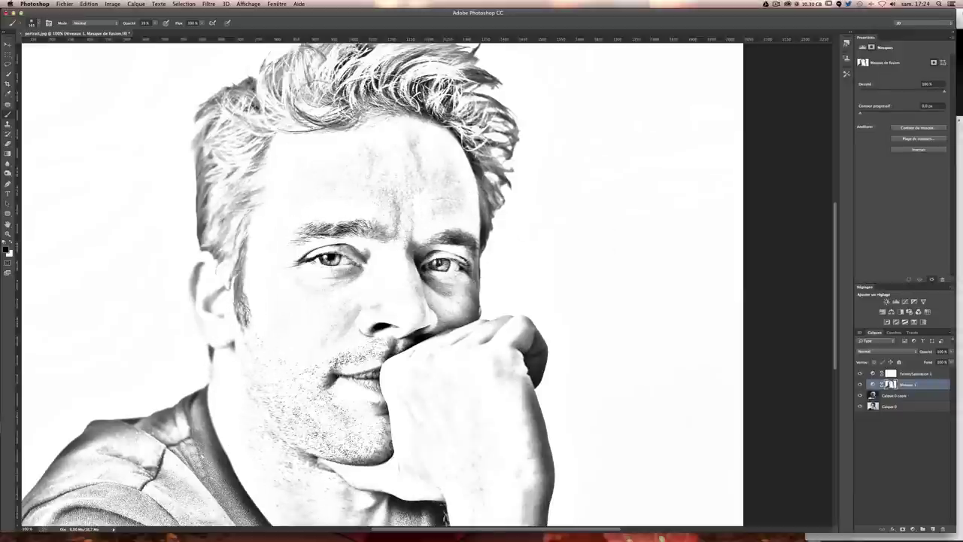
{"action": "scroll", "coordinate": [353, 90], "scroll_direction": "up", "scroll_amount": 1}
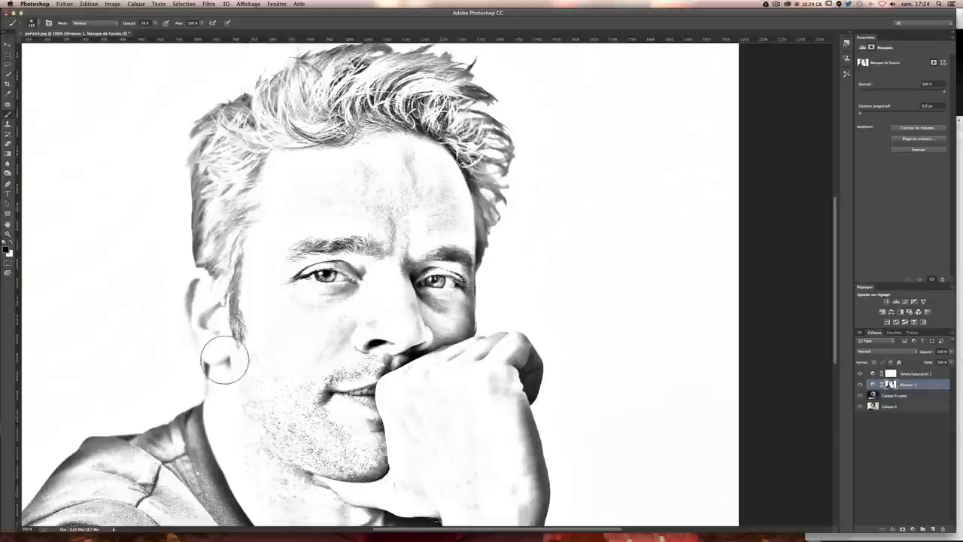
{"action": "key", "text": "super+minus"}
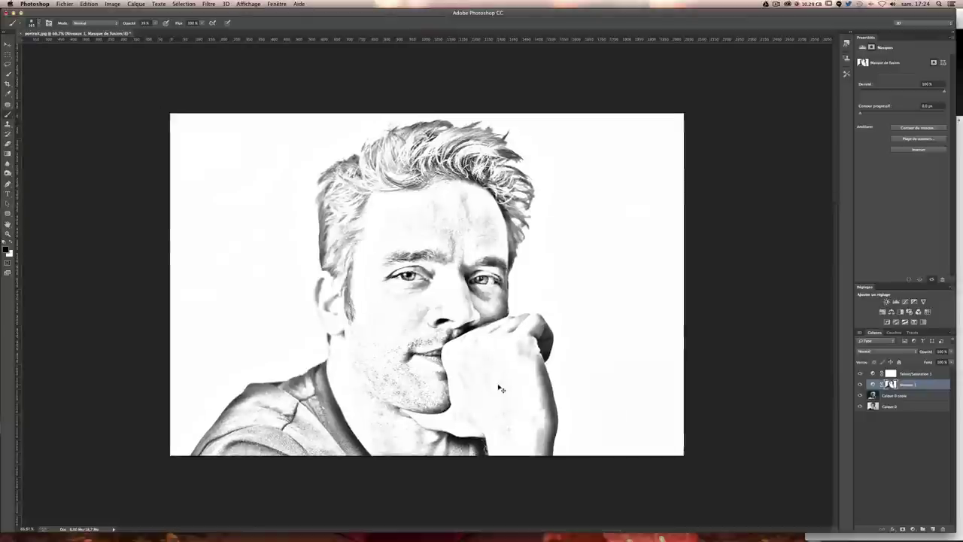
- Select Teinte/Saturation 1 and stamp all visible layers into a new Calque 1
{"action": "key", "text": "super+plus"}
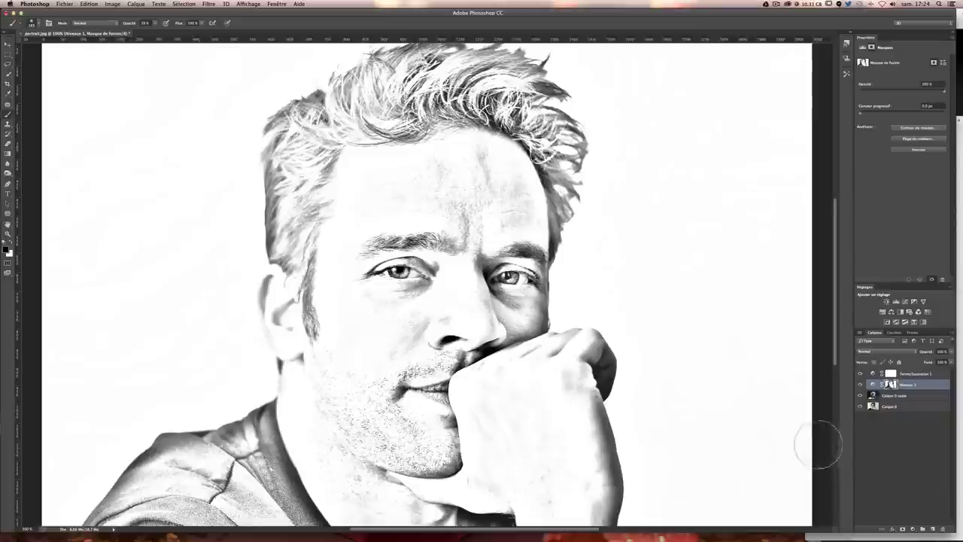
{"action": "left_click", "coordinate": [903, 375]}
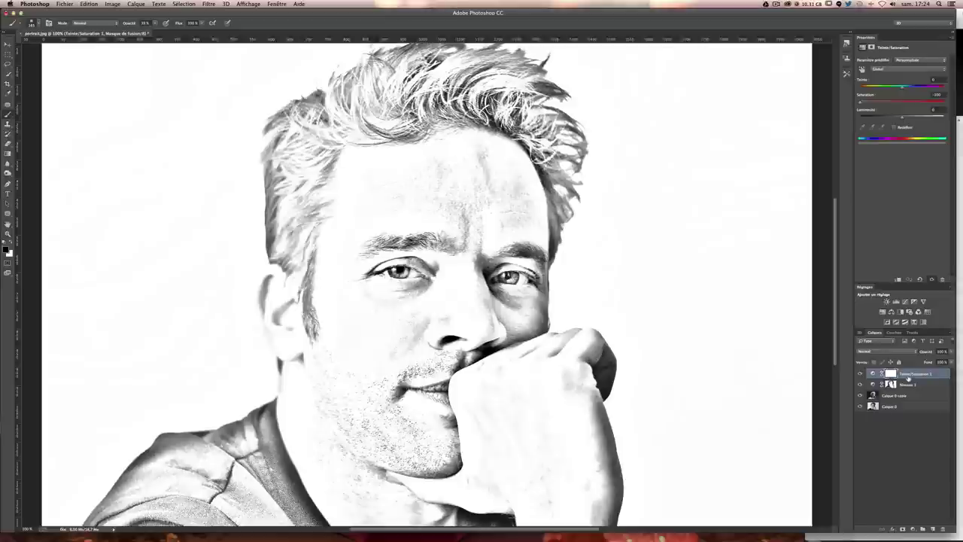
{"action": "key", "text": "ctrl+shift+alt+e"}
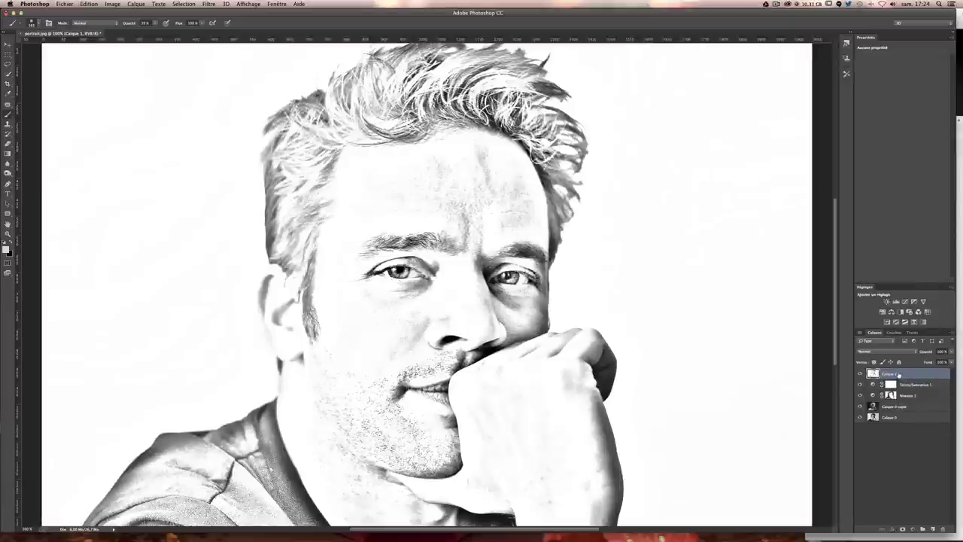
- Duplicate Calque 1, apply a Seuil threshold of 160, and add a layer mask
{"action": "key", "text": "ctrl+j"}
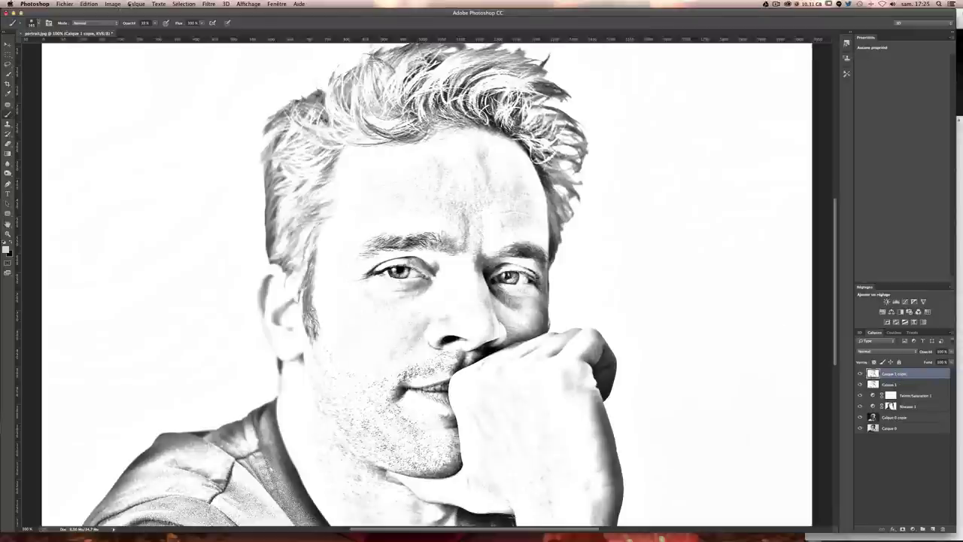
{"action": "left_click", "coordinate": [118, 5]}
{"action": "mouse_move", "coordinate": [120, 25]}
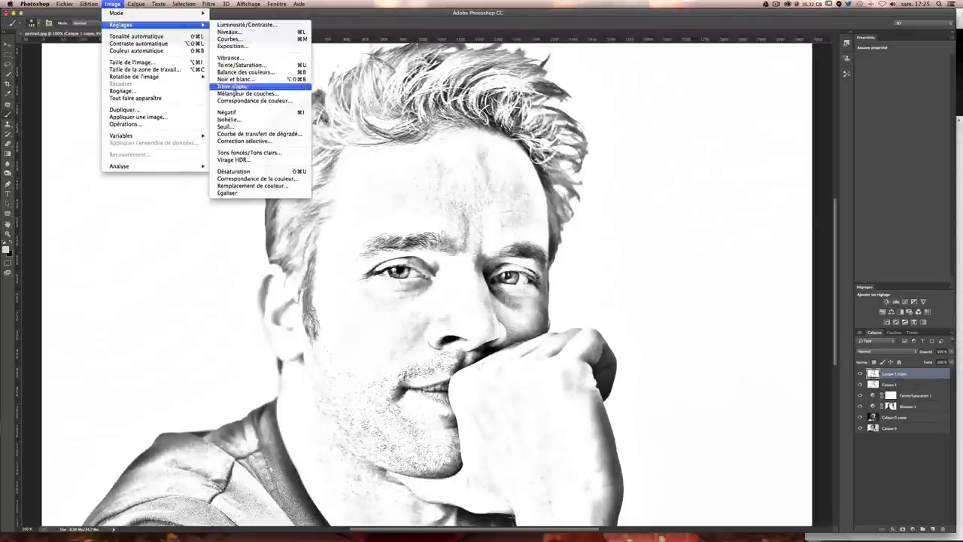
{"action": "left_click", "coordinate": [230, 127]}
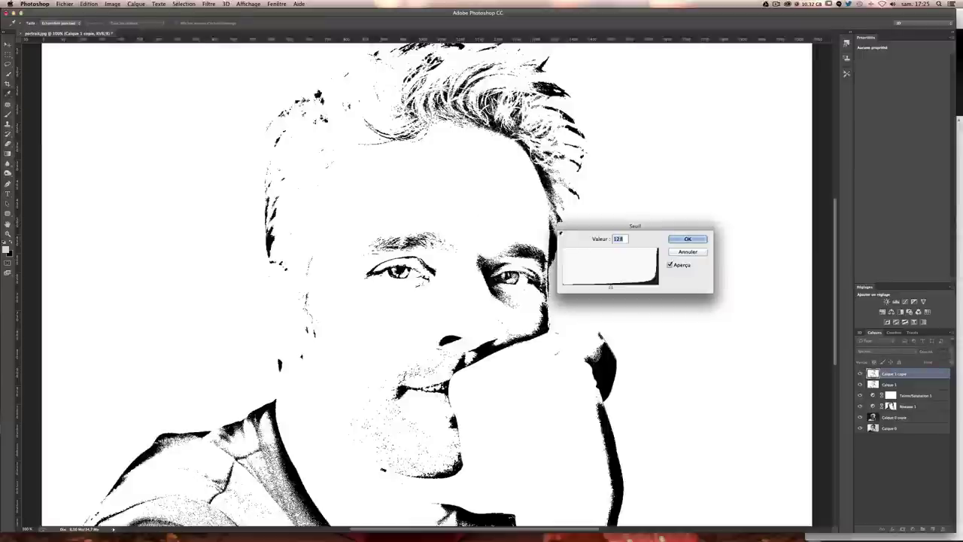
{"action": "left_click_drag", "start_coordinate": [619, 289], "coordinate": [635, 287]}
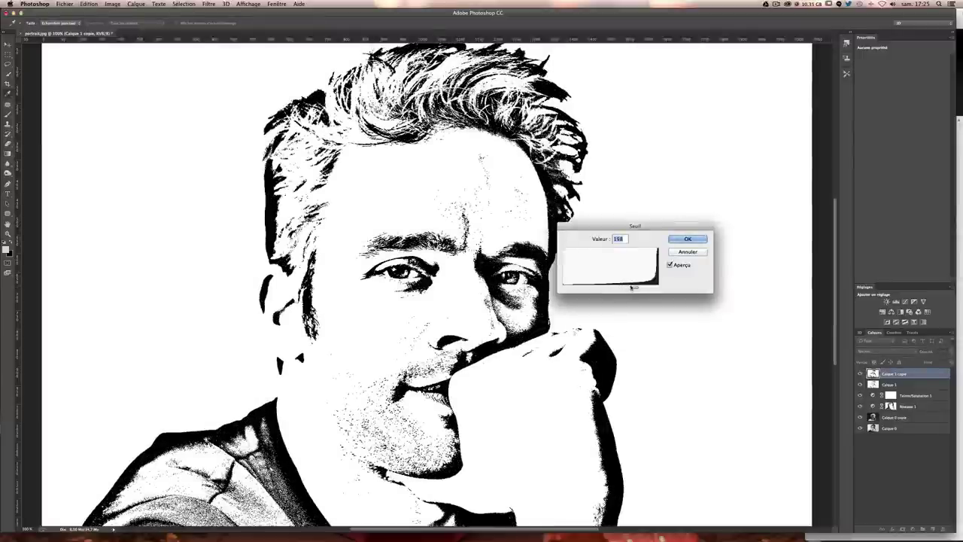
{"action": "left_click_drag", "start_coordinate": [635, 287], "coordinate": [623, 288]}
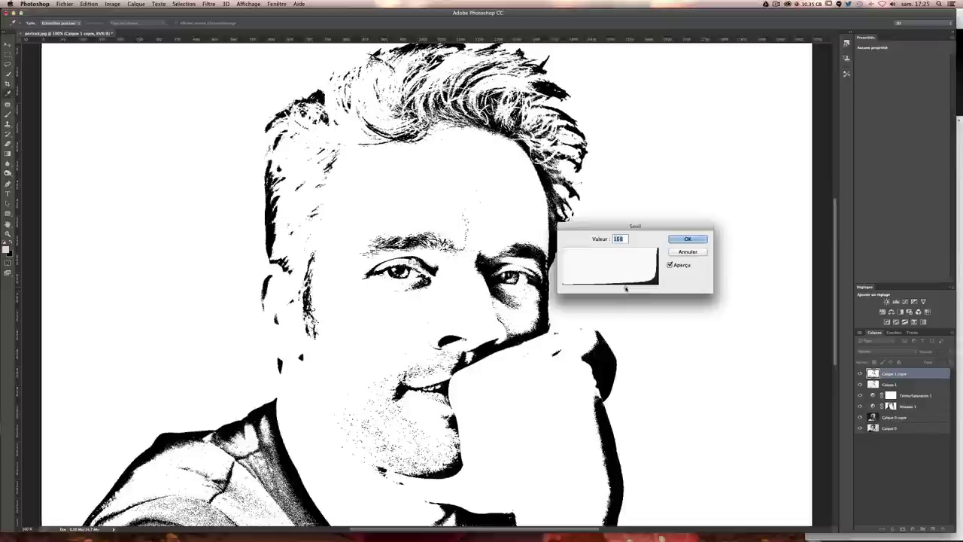
{"action": "left_click", "coordinate": [688, 238]}
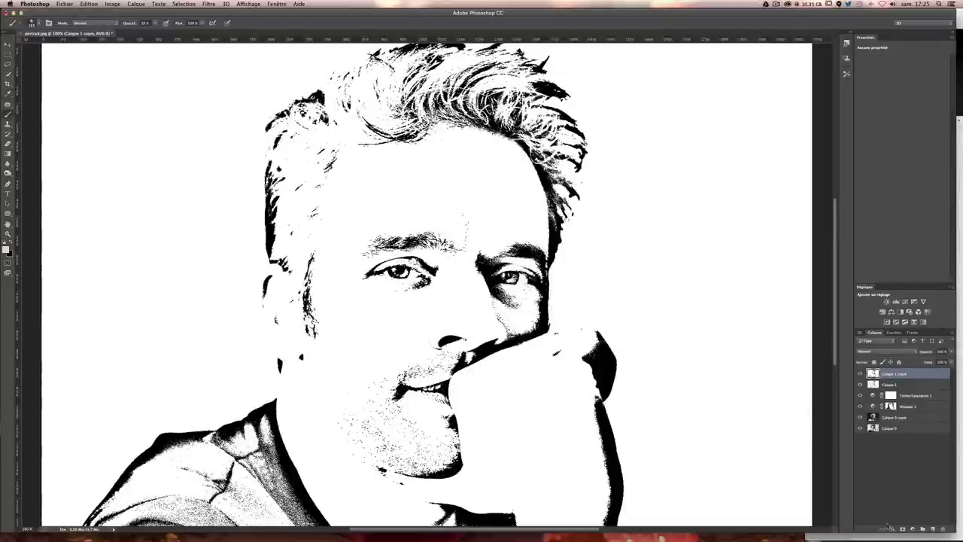
{"action": "left_click", "coordinate": [902, 530]}
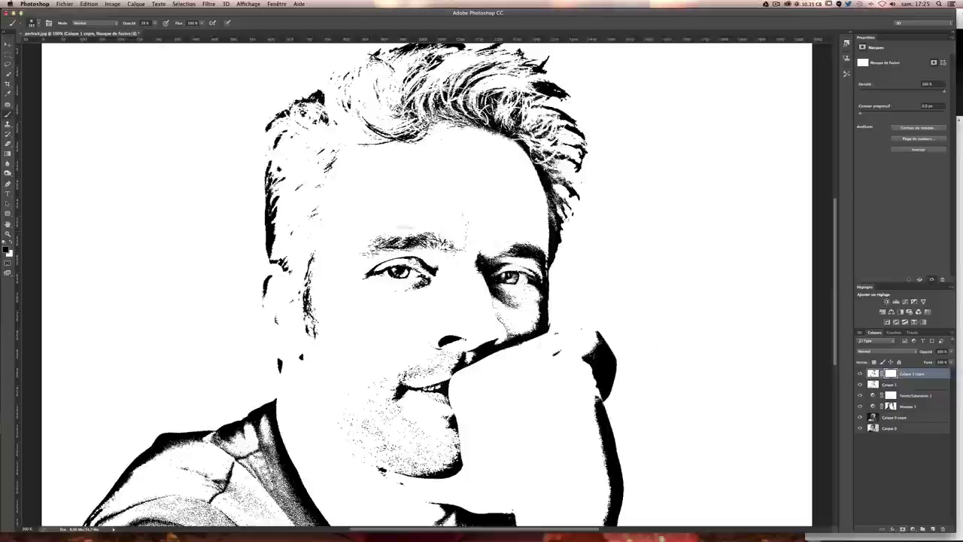
- Replace Calque 1 copie's white mask with a black mask that hides the threshold layer
{"action": "key", "text": "ctrl+z"}
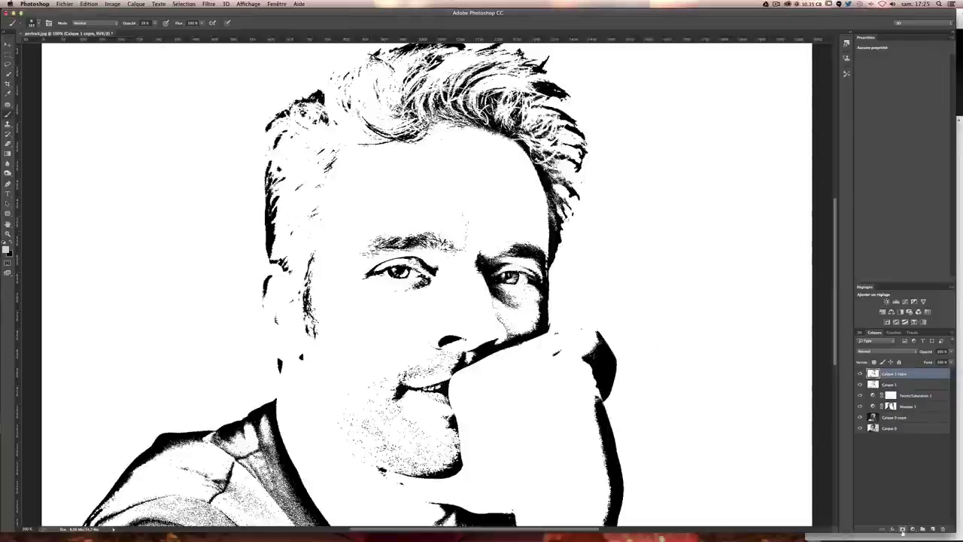
{"action": "left_click", "coordinate": [902, 530], "text": "alt"}
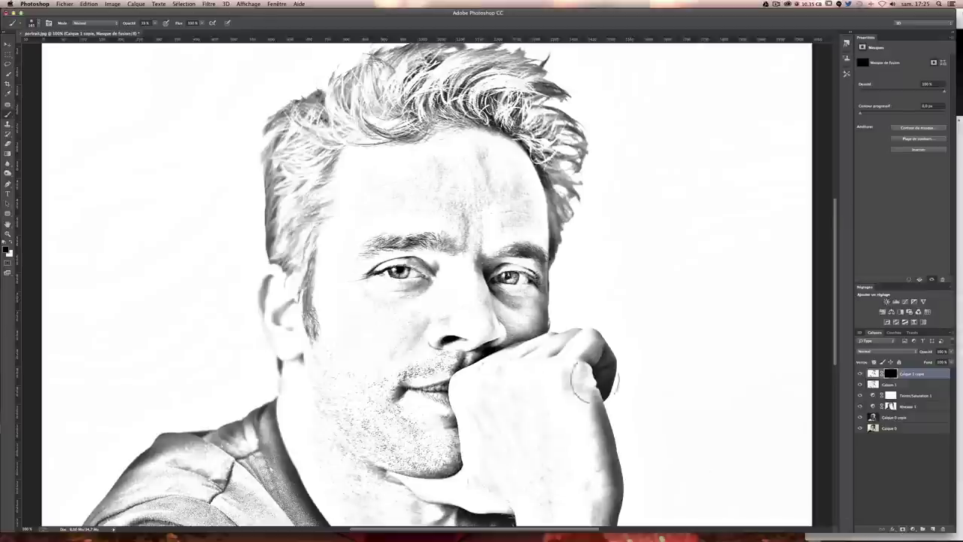
{"action": "key", "text": "super+plus"}
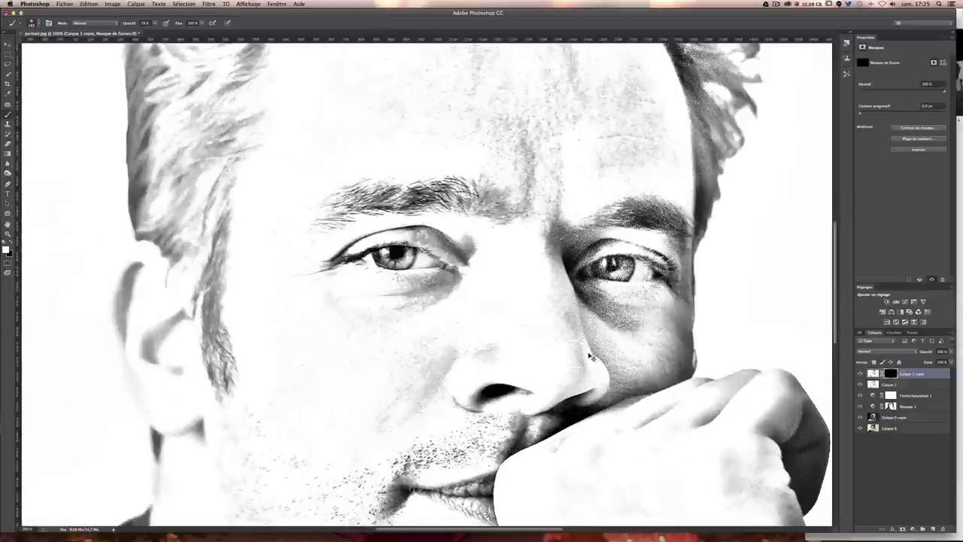
- Shrink the brush to about 69 px and softly paint faint detail back around the left eye
{"action": "left_click_drag", "start_coordinate": [585, 354], "coordinate": [497, 275]}
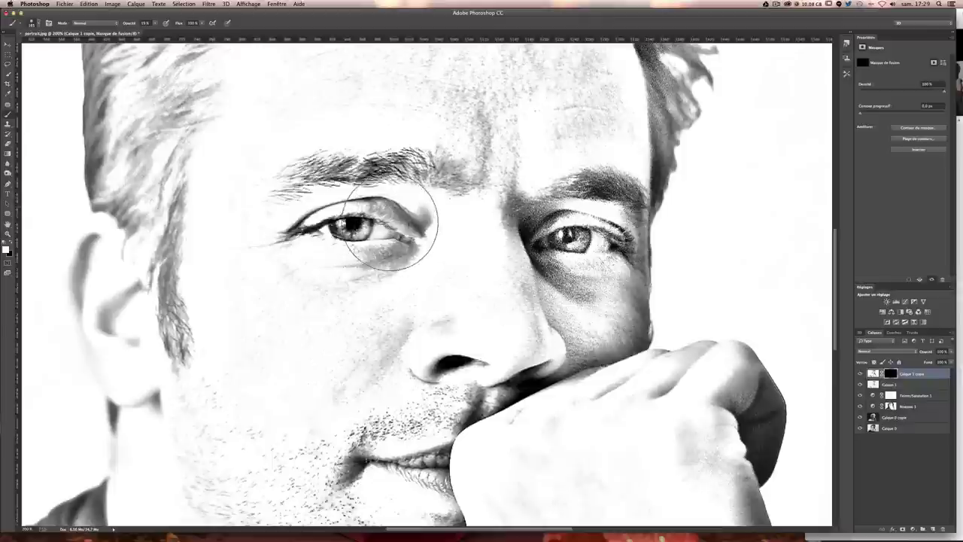
{"action": "mouse_move", "coordinate": [387, 225]}
{"action": "left_mouse_down"}
{"action": "mouse_move", "coordinate": [337, 226]}
{"action": "mouse_move", "coordinate": [389, 223]}
{"action": "left_mouse_up"}
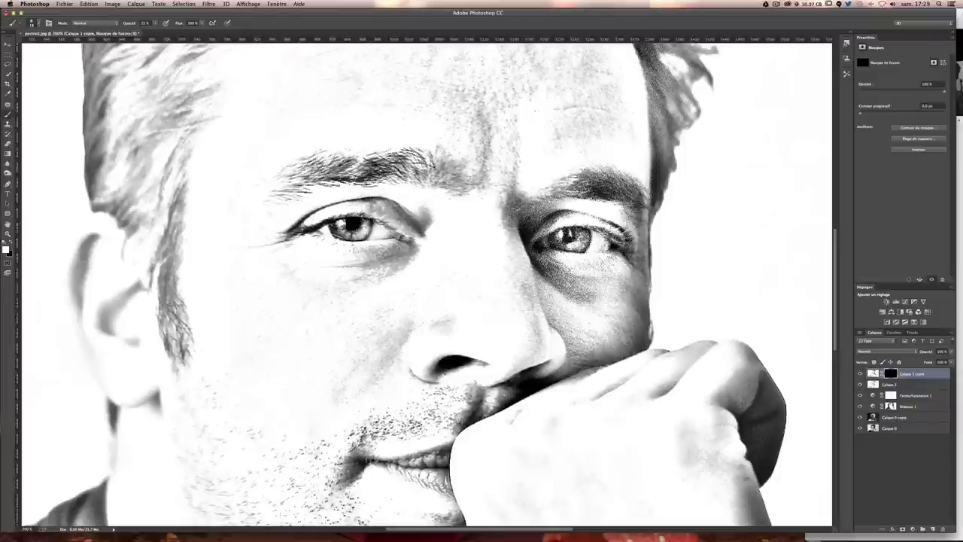
{"action": "left_click_drag", "start_coordinate": [379, 208], "coordinate": [404, 199]}
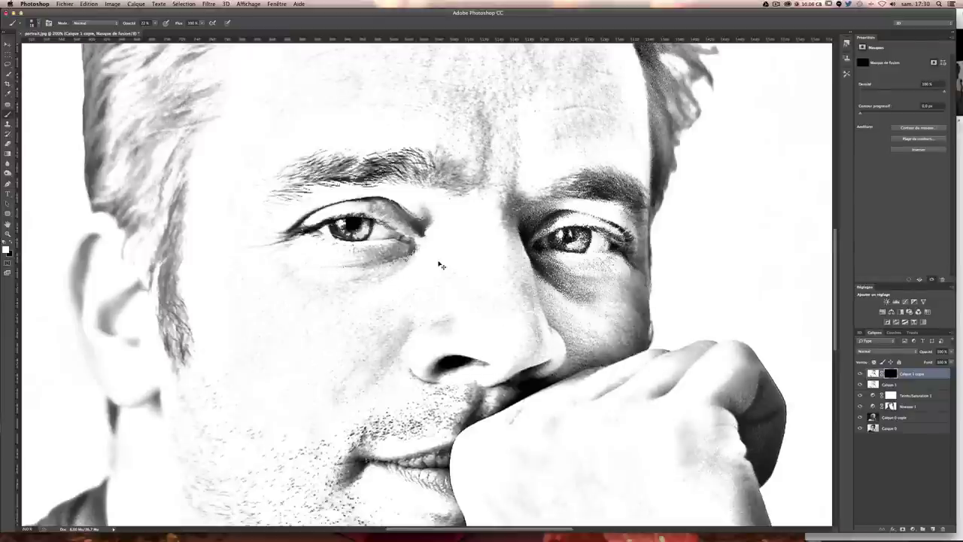
{"action": "scroll", "coordinate": [441, 263], "scroll_direction": "down", "scroll_amount": 2}
{"action": "scroll", "coordinate": [441, 265], "scroll_direction": "down", "scroll_amount": 1}
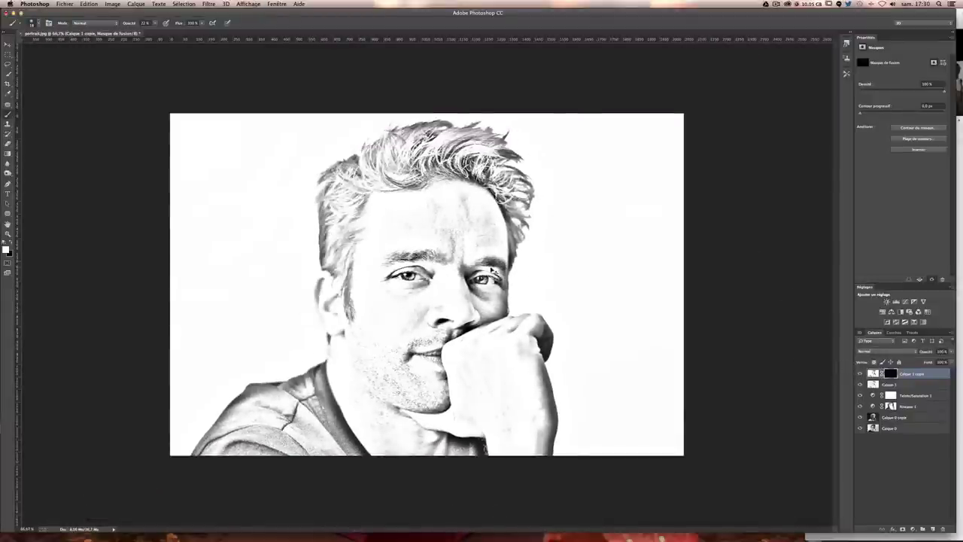
- Paint white on Calque 1 copie's mask over the hand's knuckles to reveal the sketch there
{"action": "scroll", "coordinate": [492, 269], "scroll_direction": "up", "scroll_amount": 1}
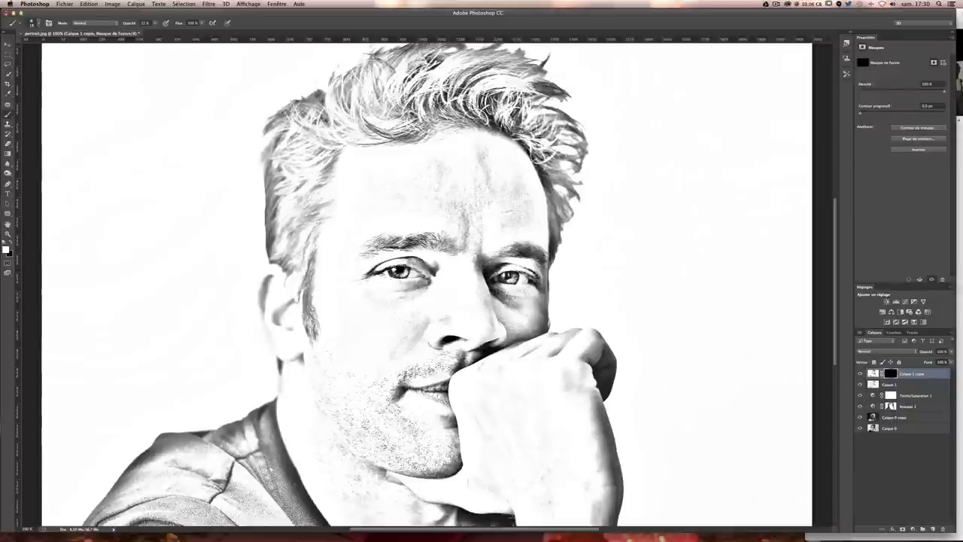
{"action": "scroll", "coordinate": [463, 266], "scroll_direction": "down", "scroll_amount": 1}
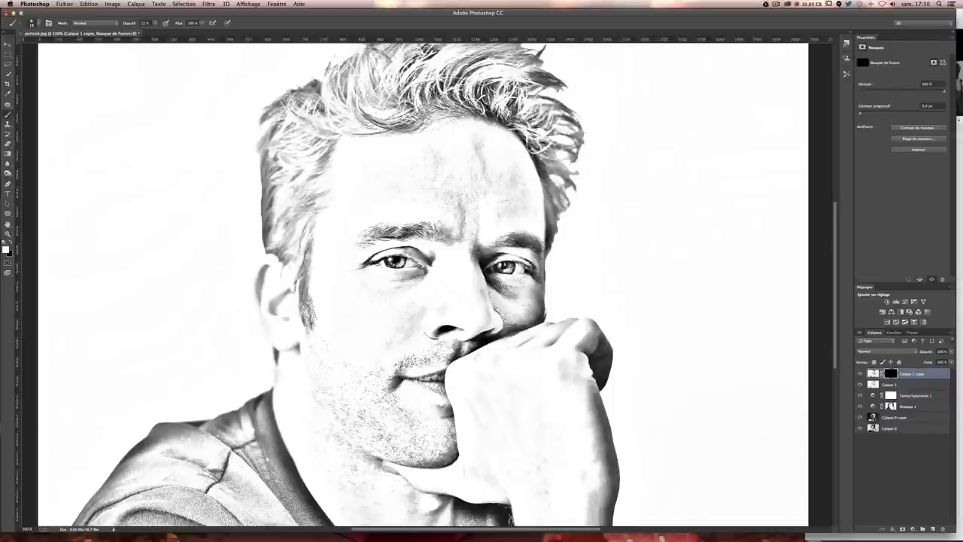
{"action": "key", "text": "x"}
{"action": "key", "text": "ctrl+plus"}
{"action": "key", "text": "ctrl+plus"}
{"action": "key", "text": "ctrl+plus"}
{"action": "scroll", "coordinate": [494, 282], "scroll_direction": "down", "scroll_amount": 3}
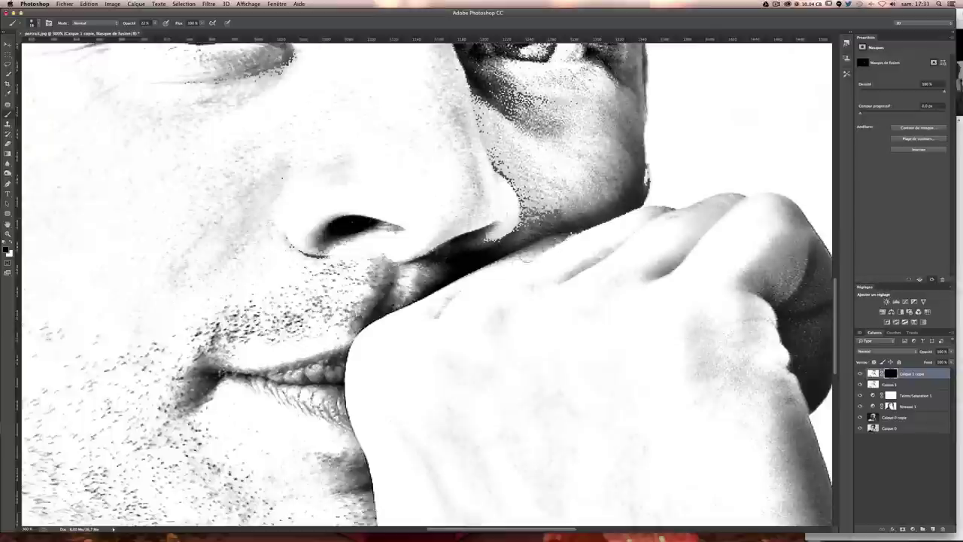
{"action": "key", "text": "super+minus"}
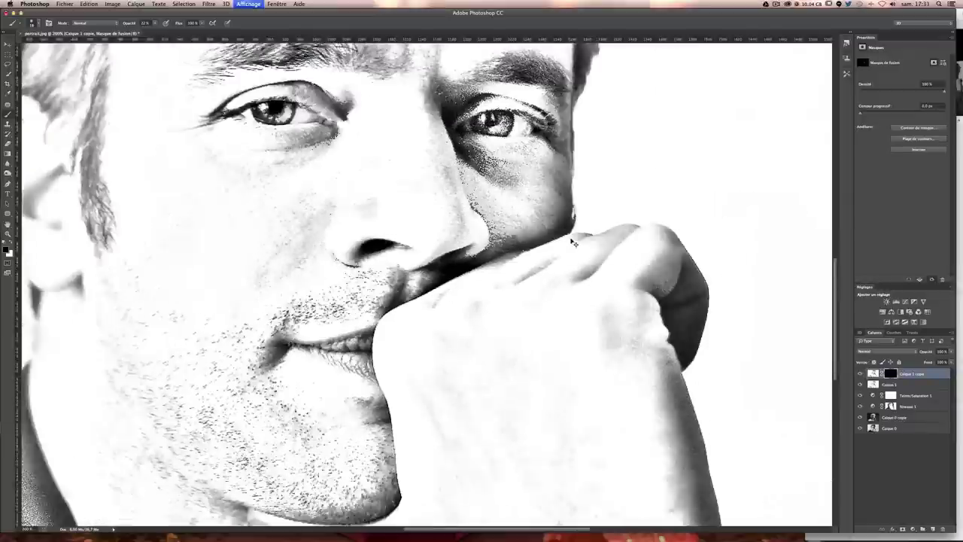
{"action": "left_click", "coordinate": [11, 245]}
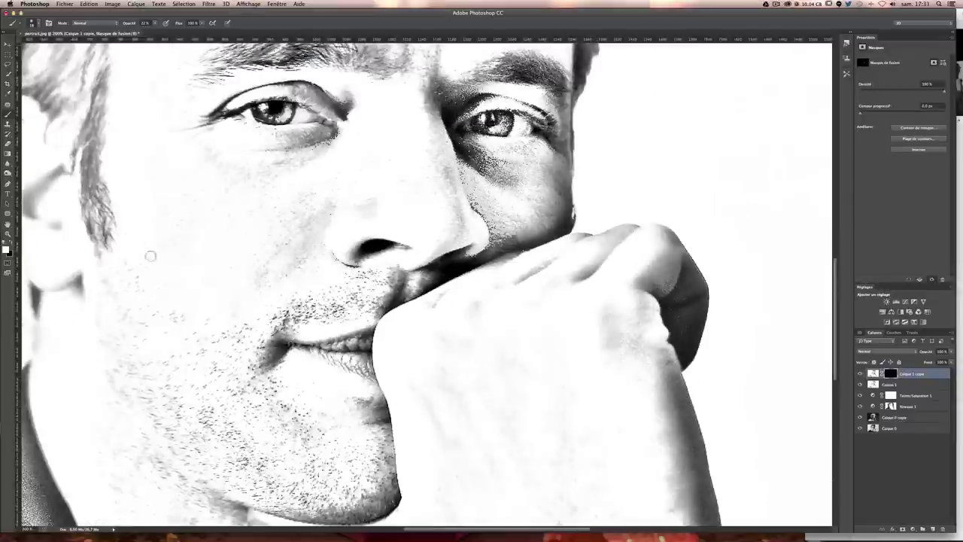
{"action": "left_click_drag", "start_coordinate": [550, 272], "coordinate": [518, 283]}
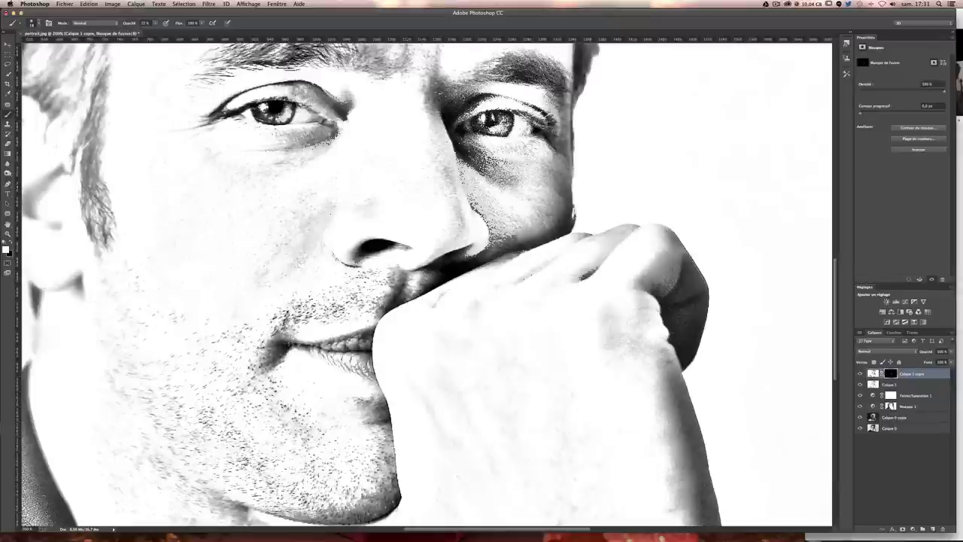
{"action": "scroll", "coordinate": [681, 297], "scroll_direction": "down", "scroll_amount": 3}
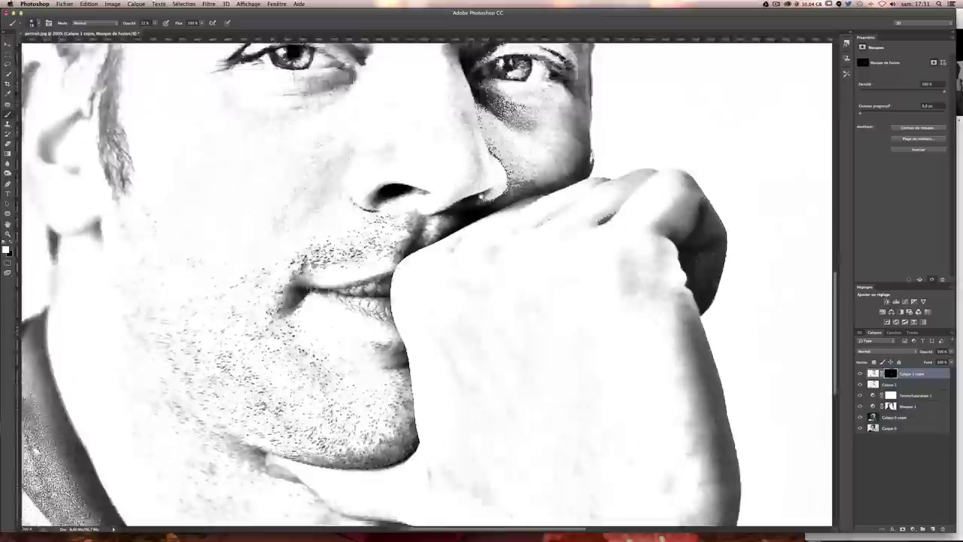
{"action": "scroll", "coordinate": [459, 283], "scroll_direction": "down", "scroll_amount": 3}
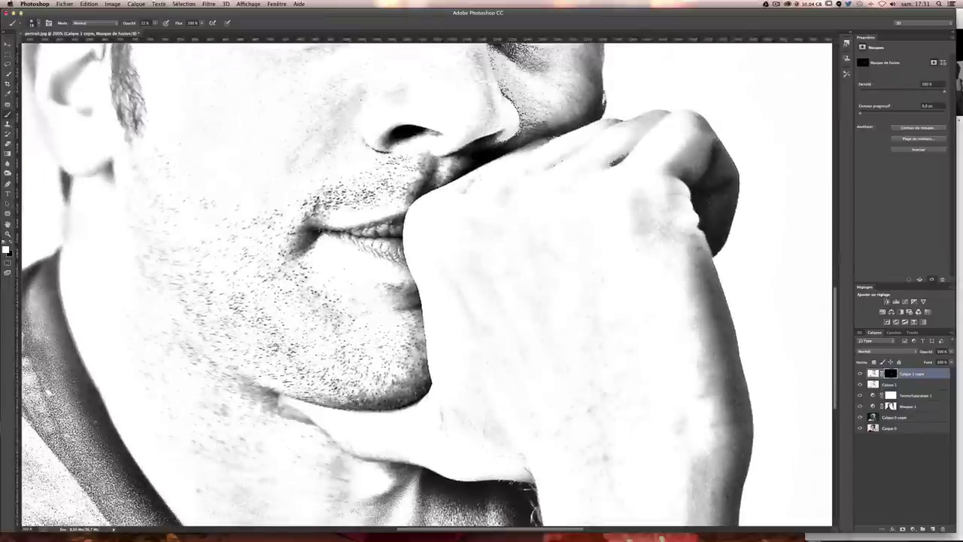
{"action": "key", "text": "ctrl+0"}
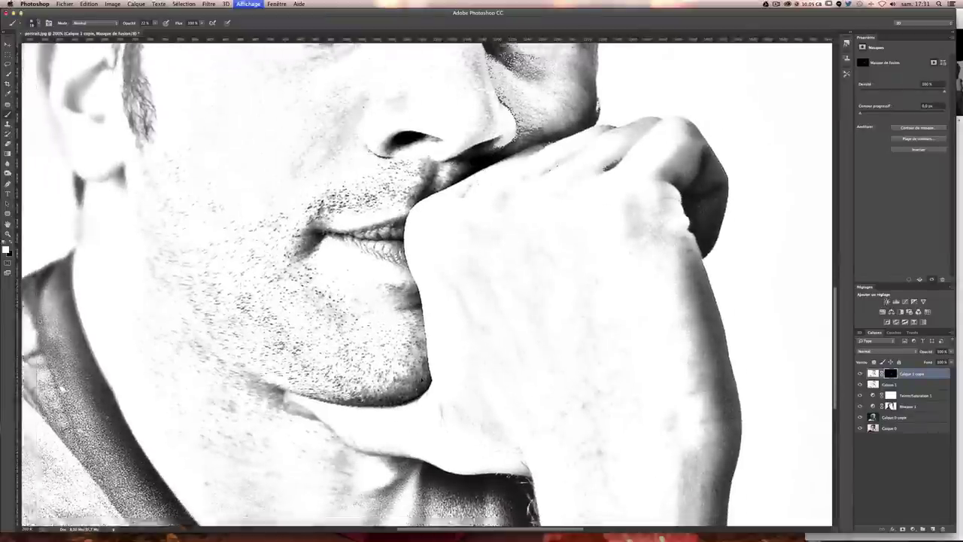
{"action": "left_click", "coordinate": [35, 23]}
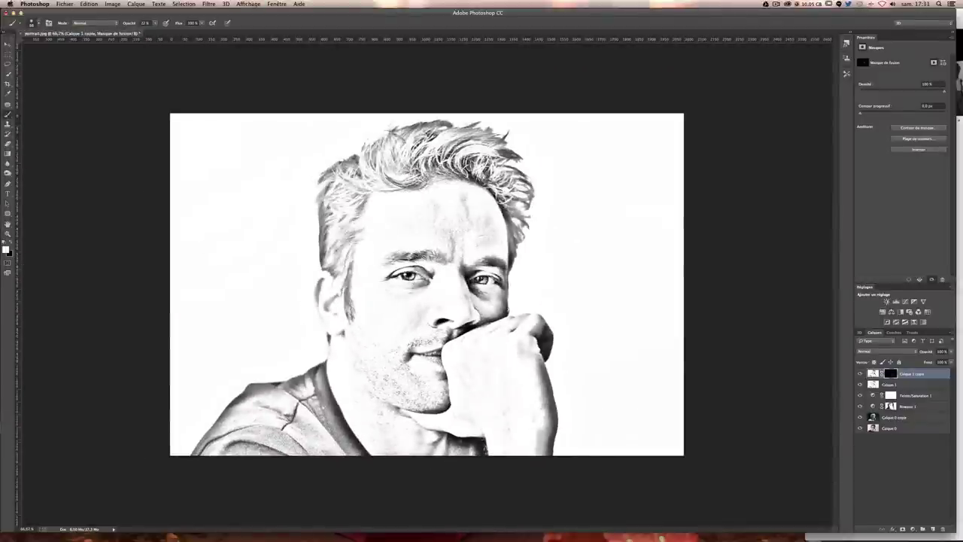
{"action": "key", "text": "Return"}
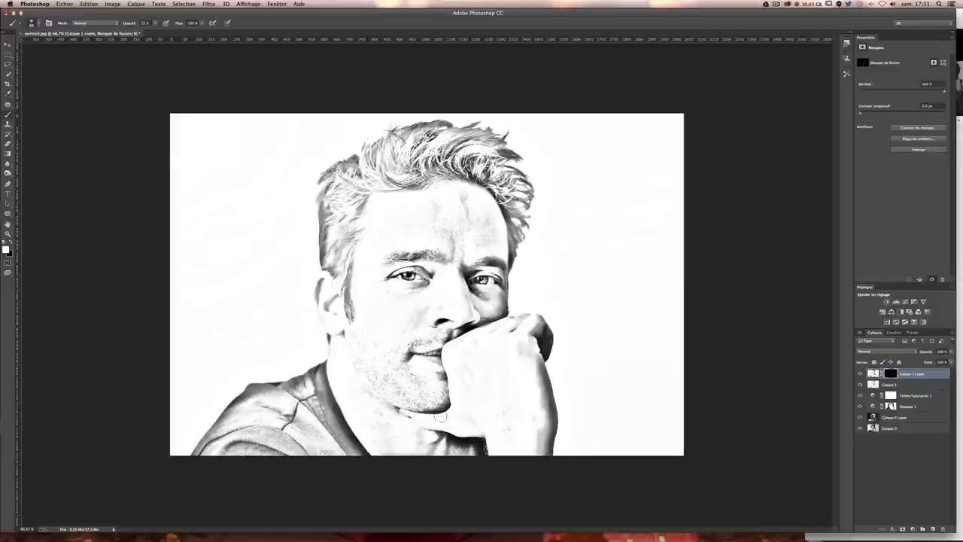
{"action": "key", "text": "ctrl+z"}
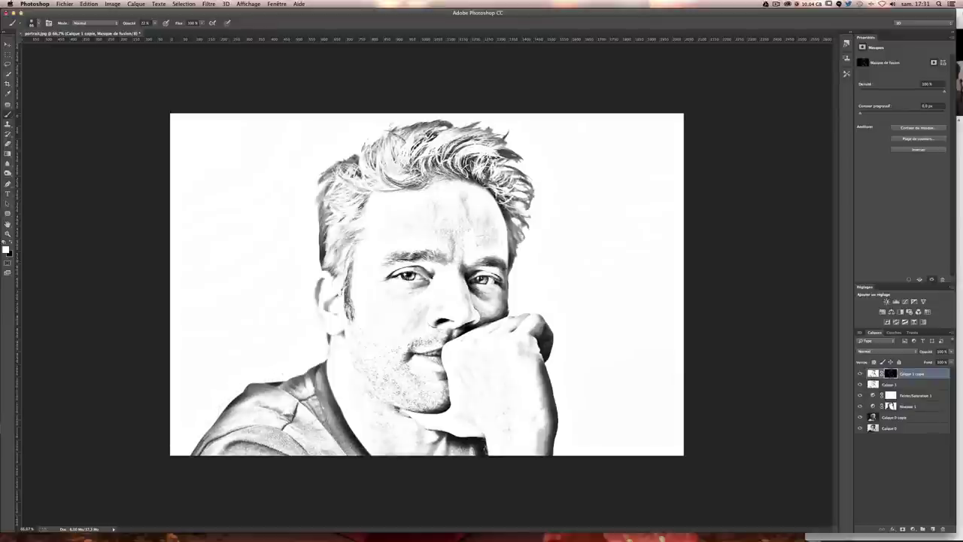
{"action": "left_click", "coordinate": [325, 415], "text": "ctrl+alt"}
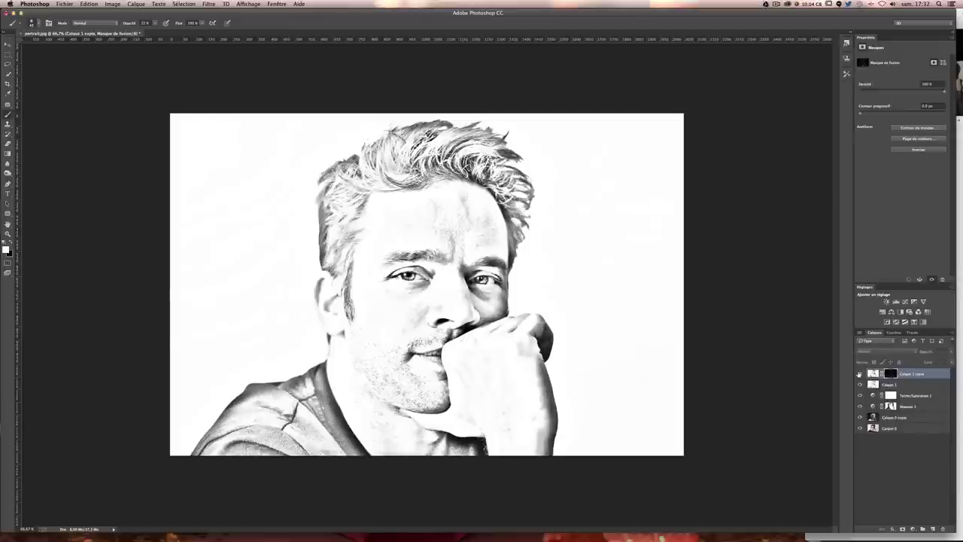
{"action": "left_click", "coordinate": [859, 374]}
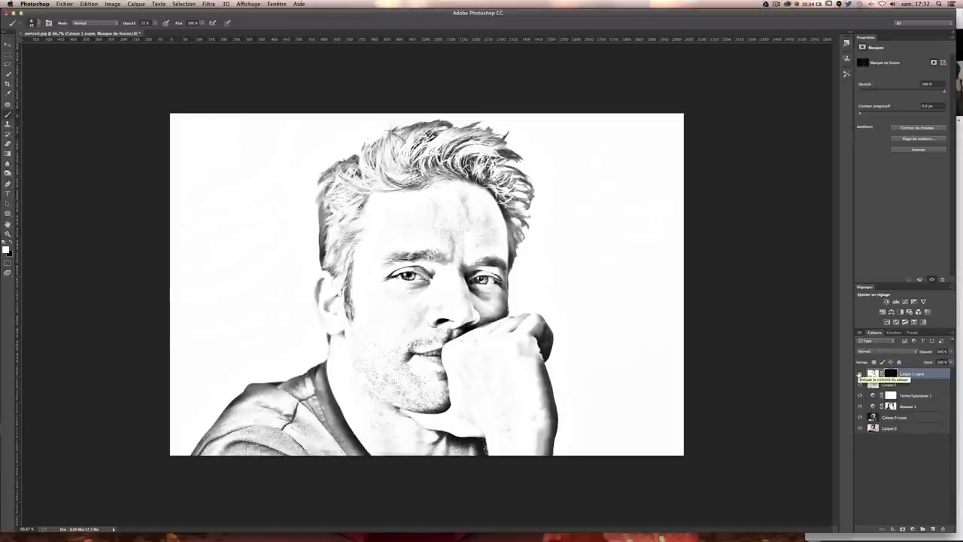
{"action": "left_click", "coordinate": [860, 374]}
{"action": "left_click", "coordinate": [859, 374]}
{"action": "left_click", "coordinate": [859, 374]}
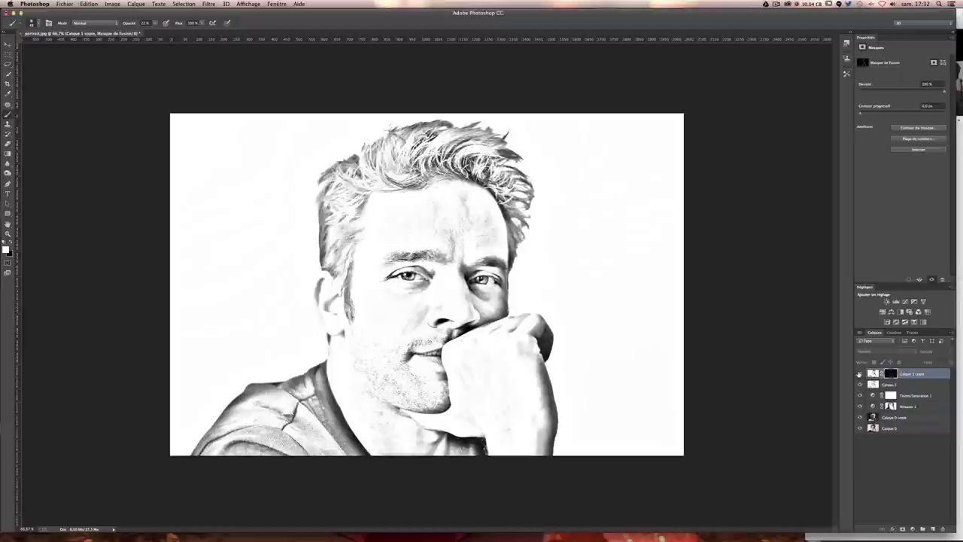
{"action": "left_click", "coordinate": [859, 374]}
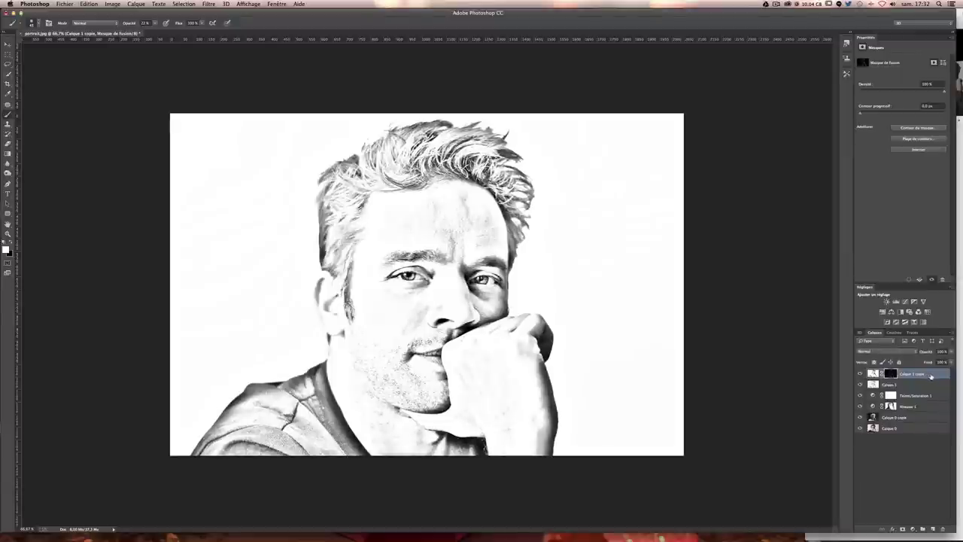
{"action": "double_click", "coordinate": [930, 376]}
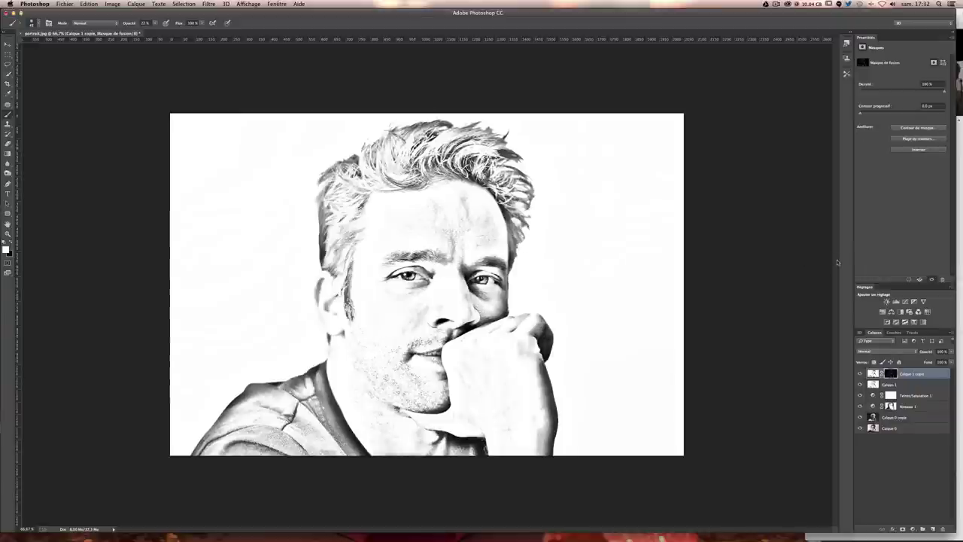
- Stamp all visible layers into a new merged layer, Calque 2, and view it at 100%
{"action": "key", "text": "ctrl+alt+shift+e"}
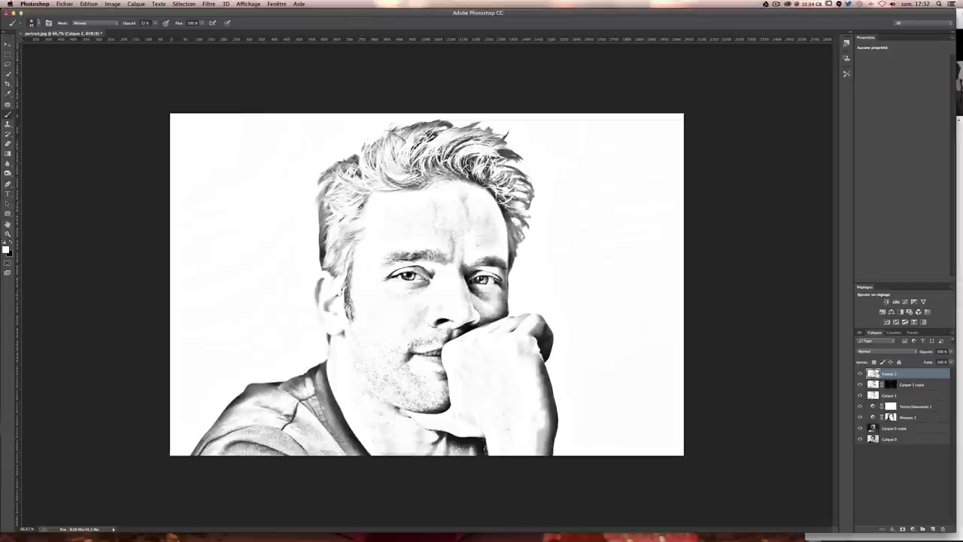
{"action": "key", "text": "super+h"}
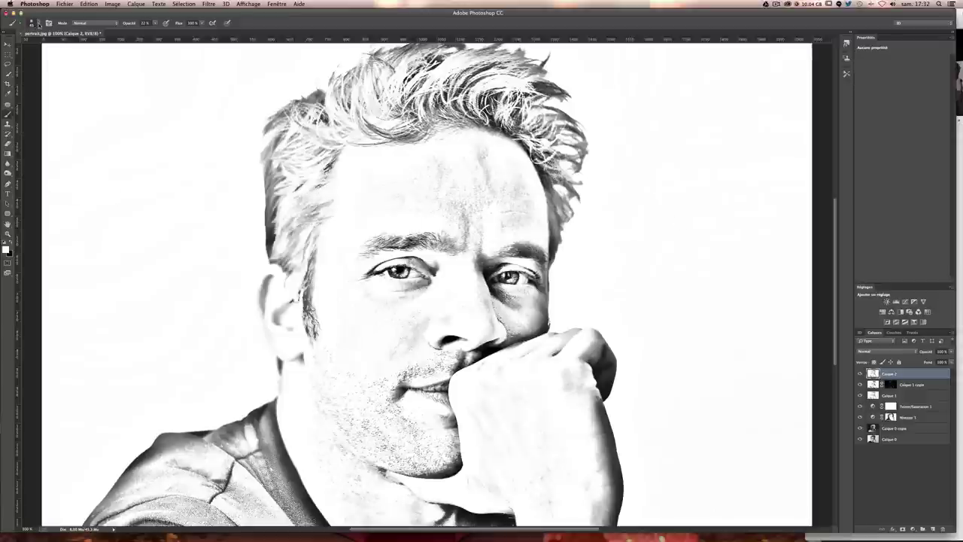
- Raise the brush opacity in the options bar from 22% to 100%
{"action": "left_click", "coordinate": [38, 25]}
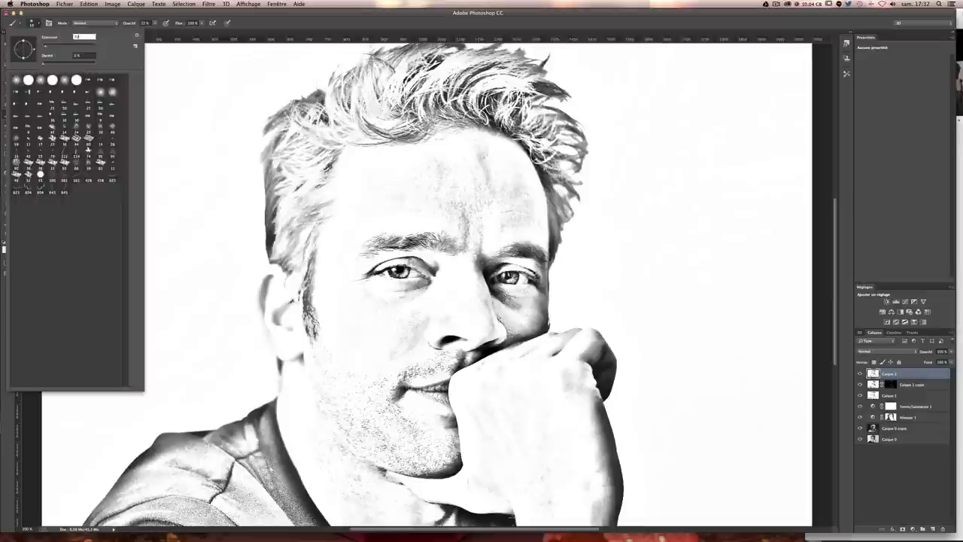
{"action": "key", "text": "Return"}
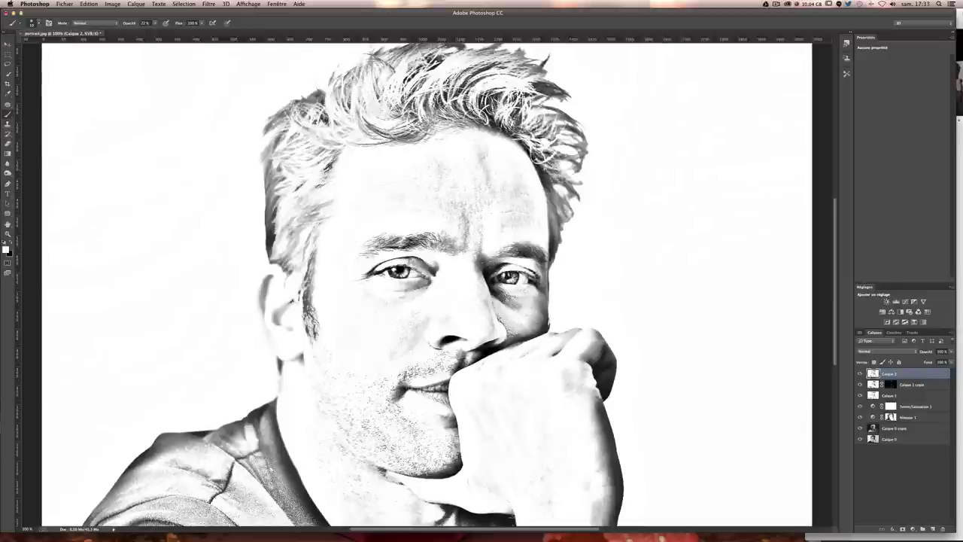
{"action": "left_click_drag", "start_coordinate": [154, 24], "coordinate": [254, 36]}
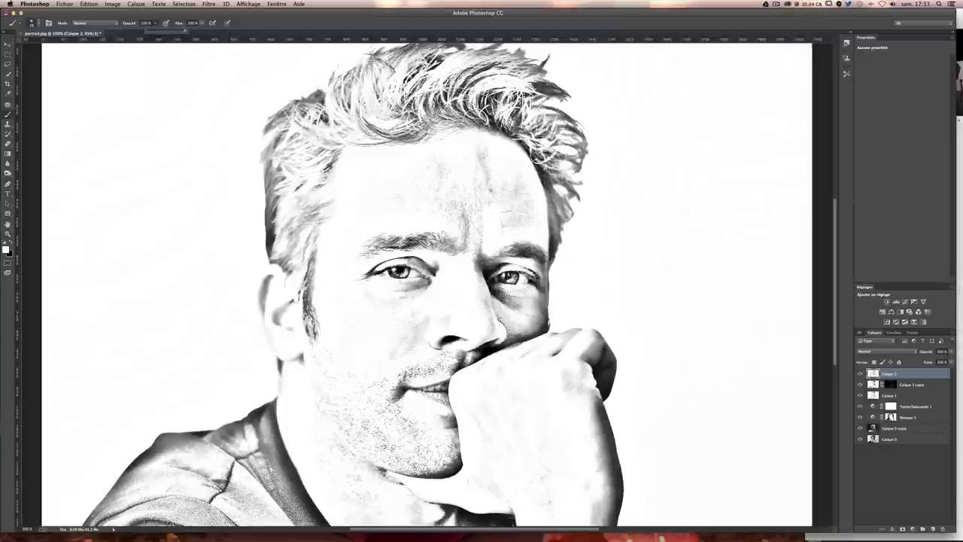
{"action": "left_click", "coordinate": [615, 255]}
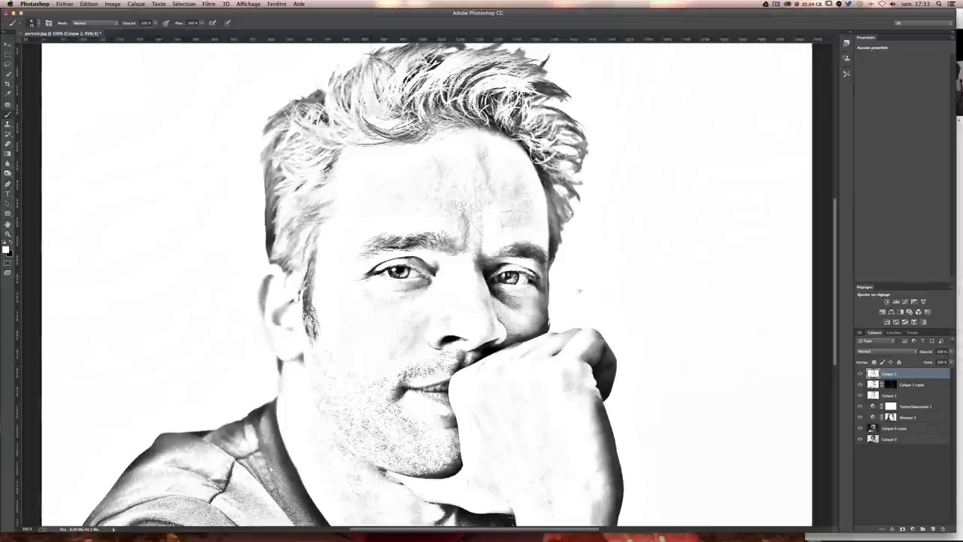
- Zoom in on the eyes and pan toward the right side of the face
{"action": "key", "text": "super+plus"}
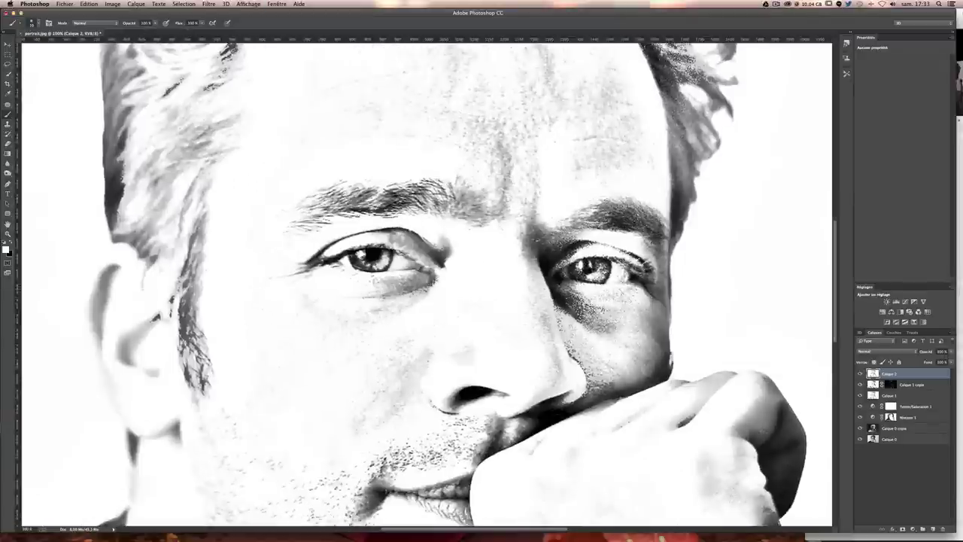
{"action": "scroll", "coordinate": [451, 279], "scroll_direction": "right", "scroll_amount": 5}
{"action": "scroll", "coordinate": [424, 314], "scroll_direction": "right", "scroll_amount": 2}
{"action": "left_click_drag", "start_coordinate": [423, 314], "coordinate": [469, 314]}
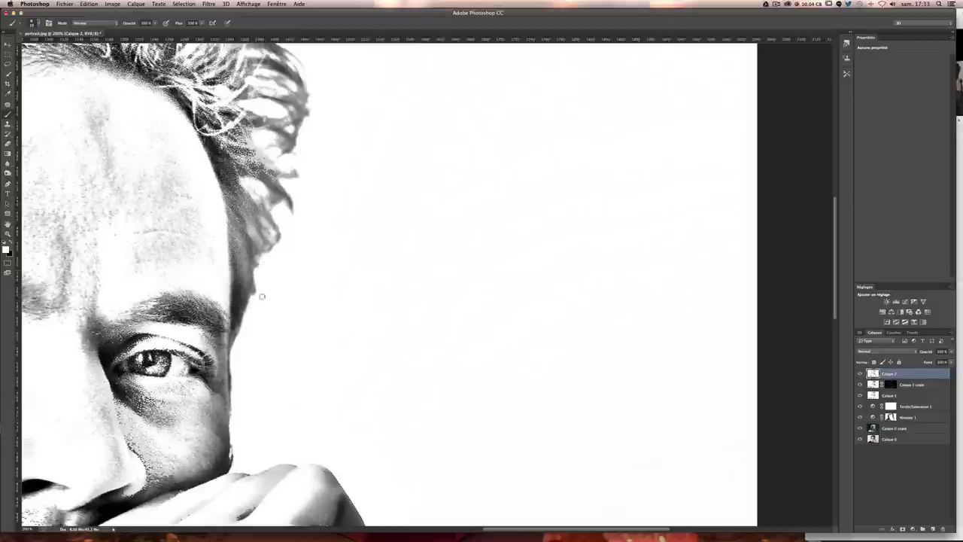
{"action": "left_click", "coordinate": [34, 24]}
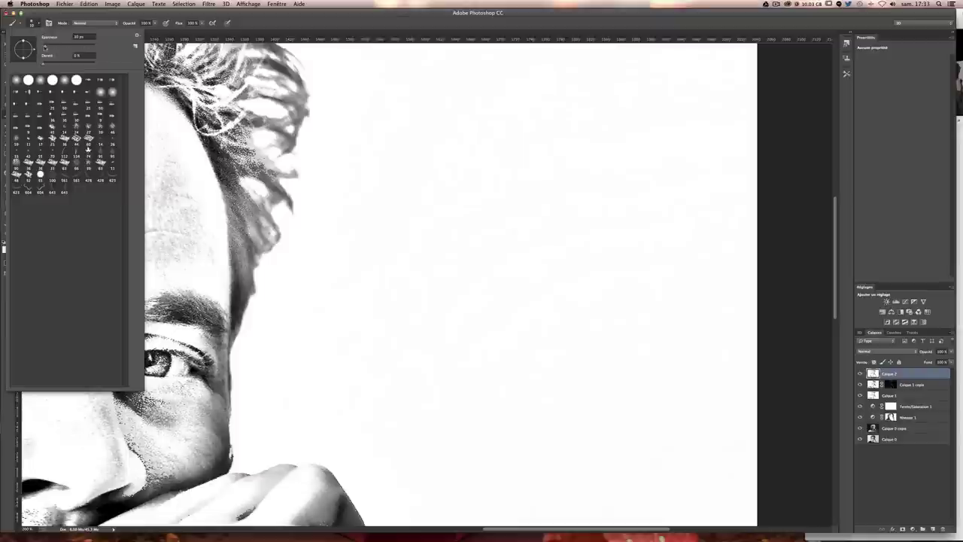
{"action": "left_click", "coordinate": [84, 36]}
{"action": "key", "text": "Return"}
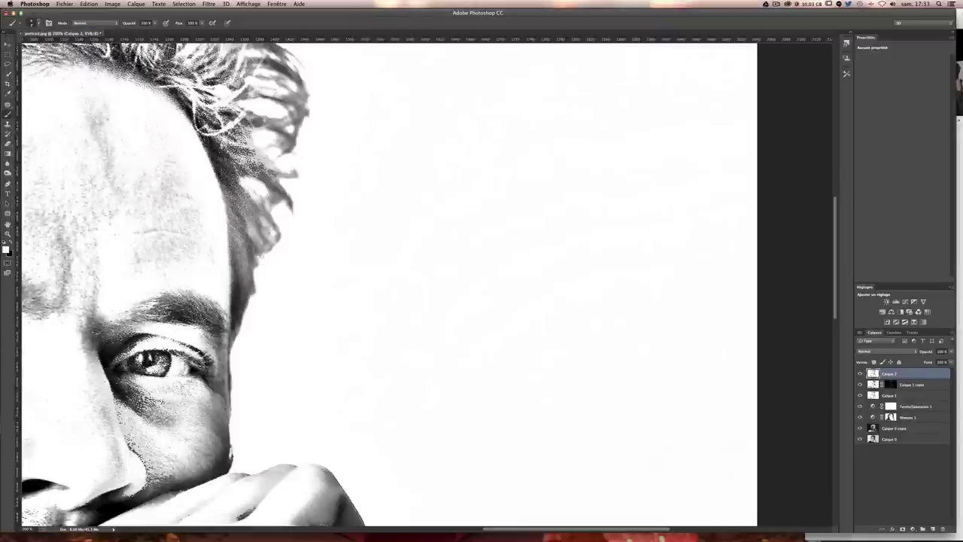
{"action": "left_click_drag", "start_coordinate": [276, 246], "coordinate": [608, 277]}
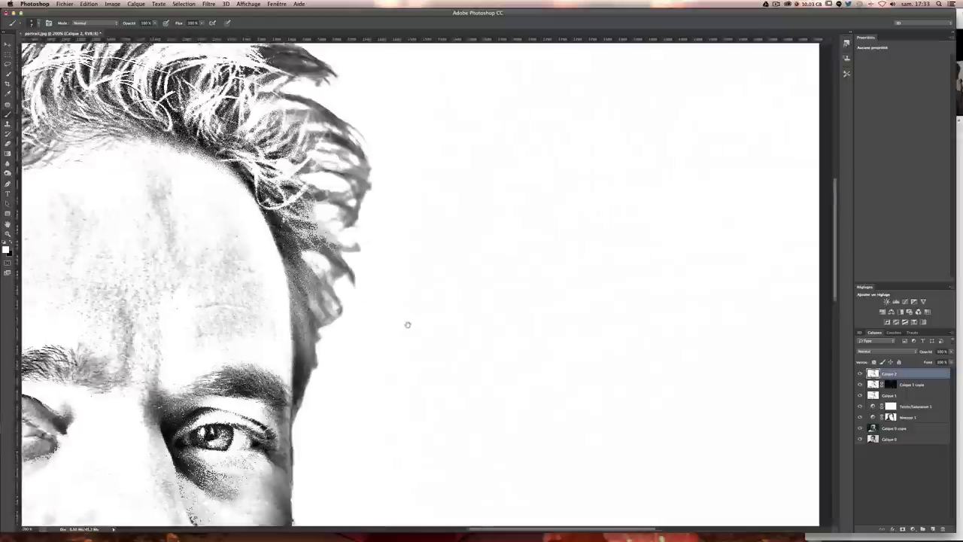
{"action": "scroll", "coordinate": [608, 277], "scroll_direction": "left", "scroll_amount": 10}
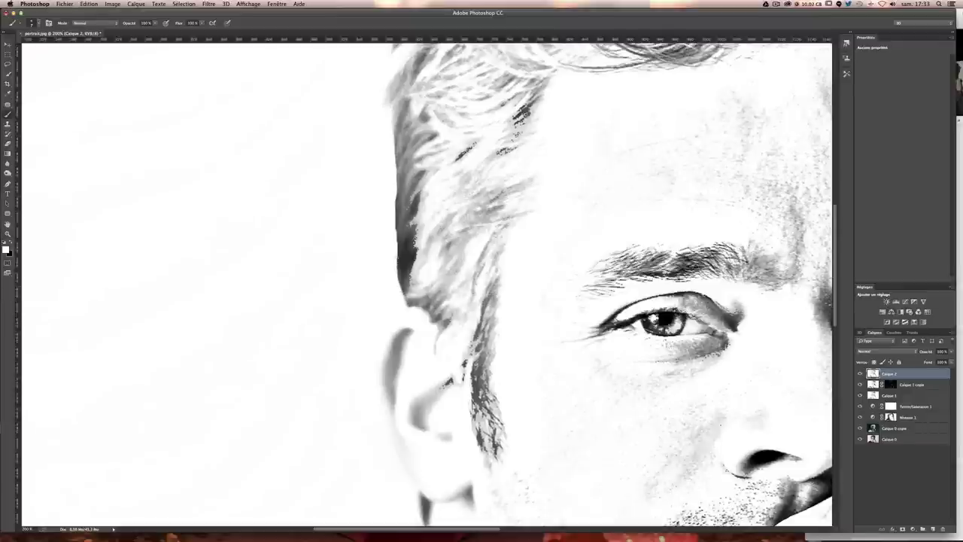
{"action": "left_click_drag", "start_coordinate": [429, 240], "coordinate": [372, 313]}
{"action": "scroll", "coordinate": [372, 312], "scroll_direction": "up", "scroll_amount": 2}
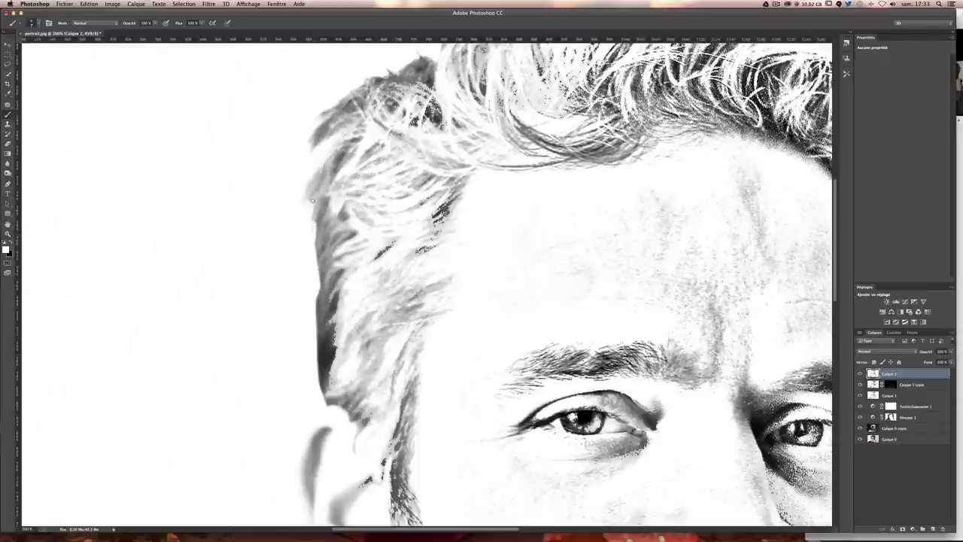
{"action": "scroll", "coordinate": [360, 236], "scroll_direction": "up", "scroll_amount": 2}
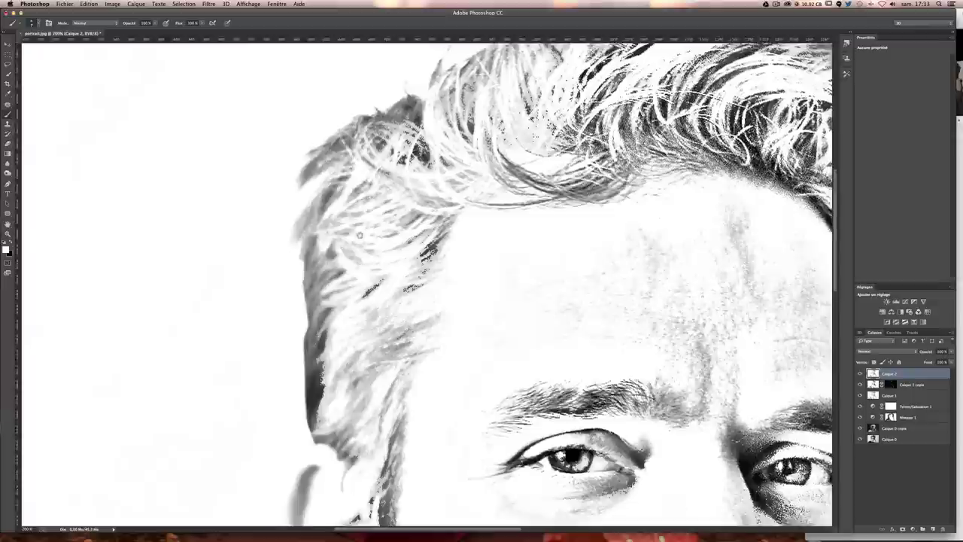
{"action": "scroll", "coordinate": [360, 236], "scroll_direction": "up", "scroll_amount": 1}
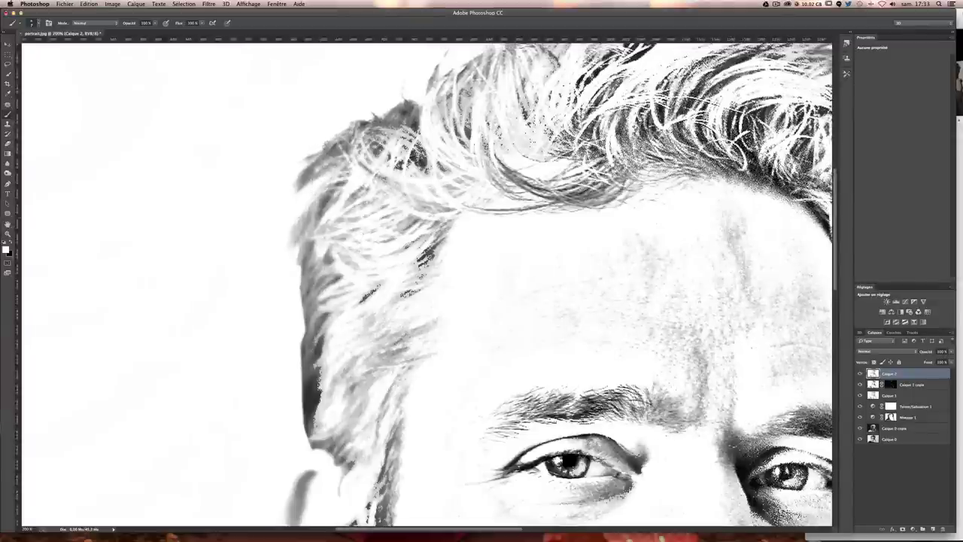
{"action": "scroll", "coordinate": [333, 140], "scroll_direction": "up", "scroll_amount": 5}
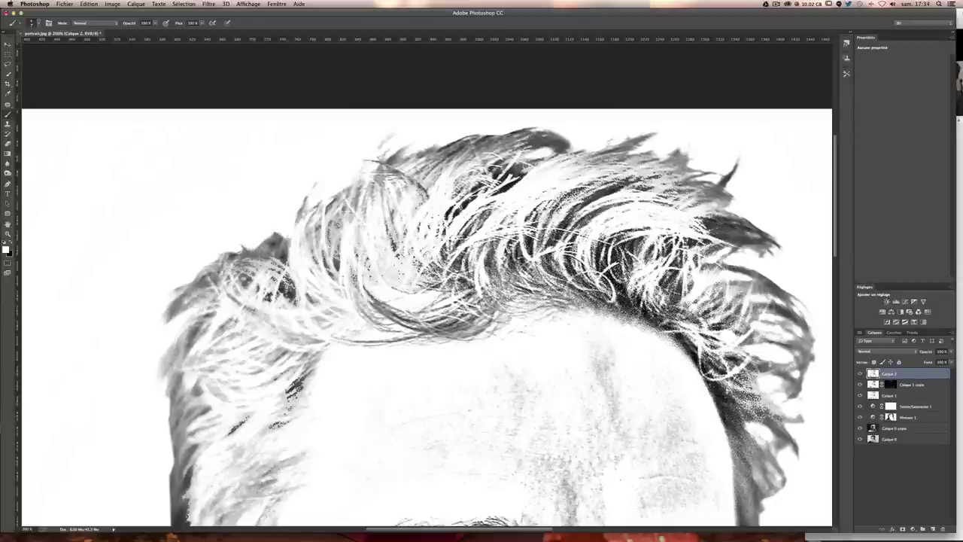
{"action": "scroll", "coordinate": [328, 219], "scroll_direction": "up", "scroll_amount": 1}
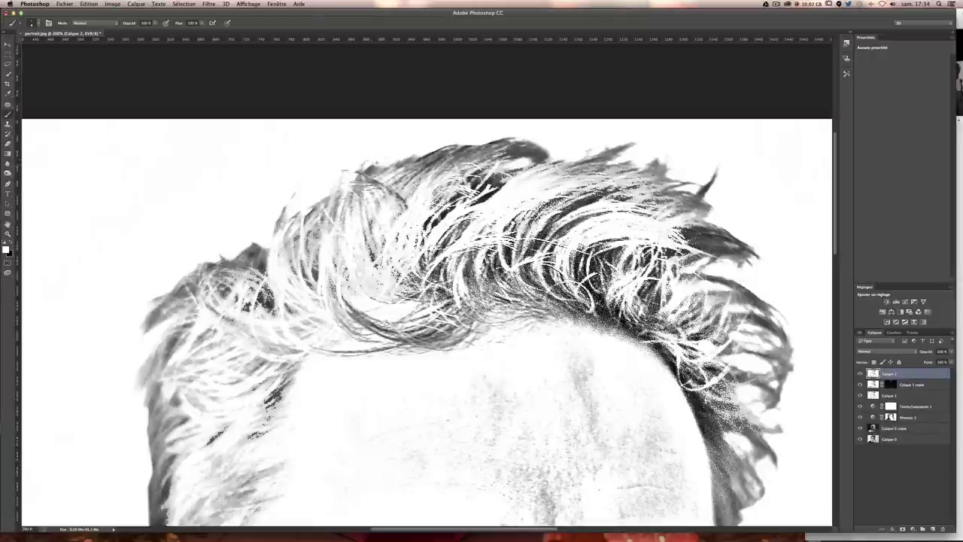
- Pan across the hair and dab white over the dark hair tips on the right side
{"action": "left_click_drag", "start_coordinate": [420, 152], "coordinate": [338, 164]}
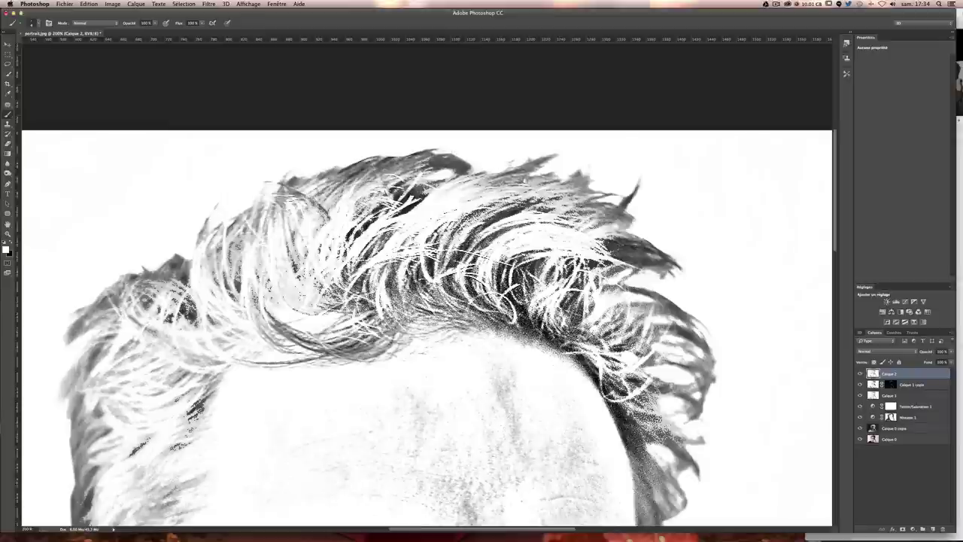
{"action": "left_click_drag", "start_coordinate": [518, 179], "coordinate": [464, 175]}
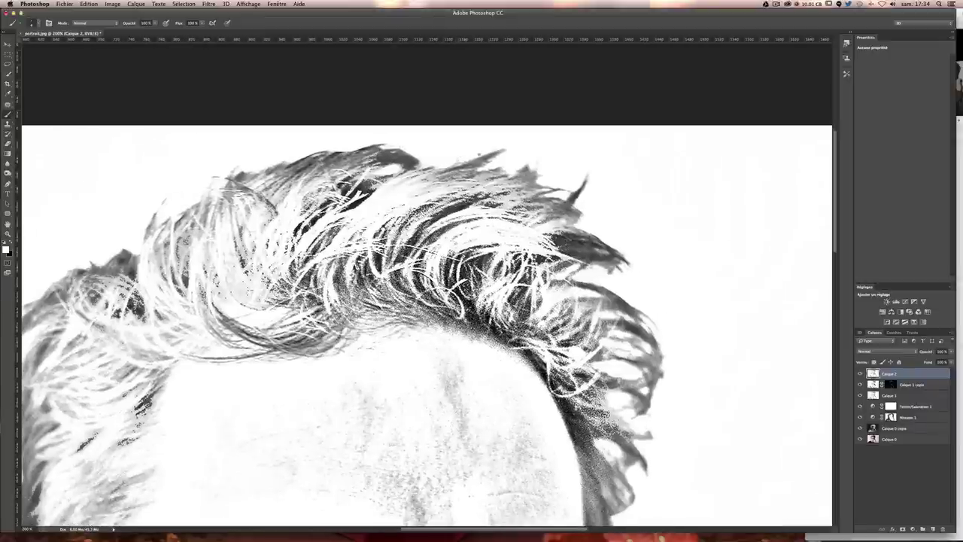
{"action": "left_click_drag", "start_coordinate": [481, 154], "coordinate": [509, 150]}
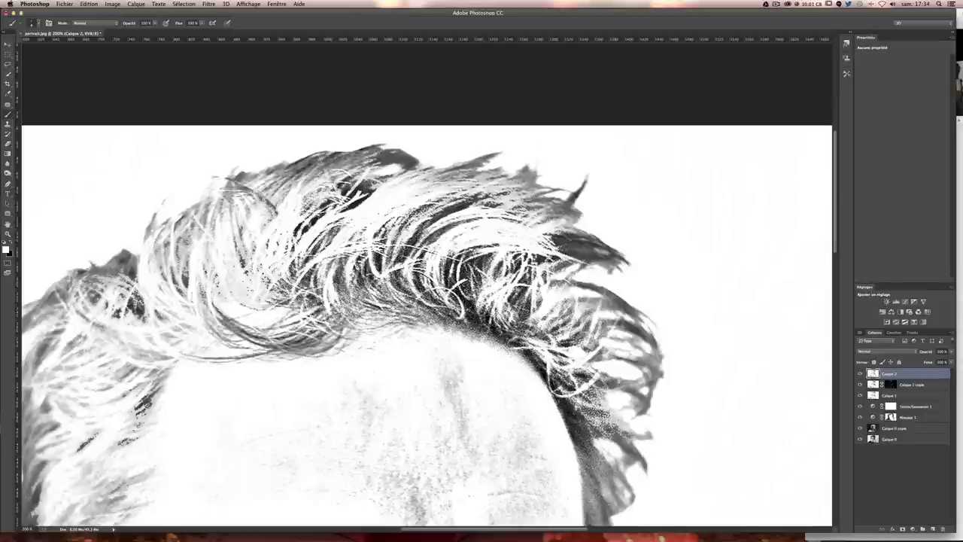
{"action": "left_click", "coordinate": [486, 163]}
{"action": "left_click", "coordinate": [496, 170]}
{"action": "left_click", "coordinate": [511, 174]}
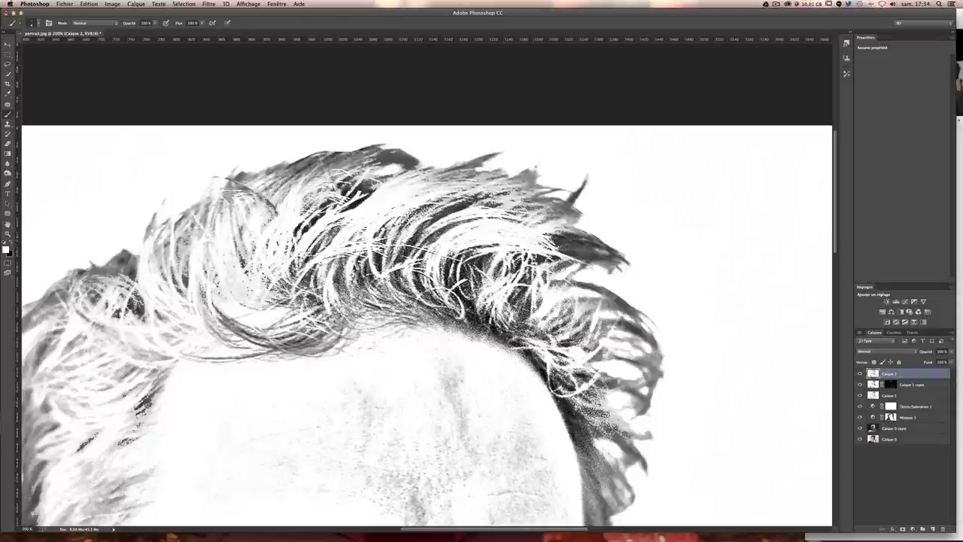
{"action": "left_click", "coordinate": [530, 174]}
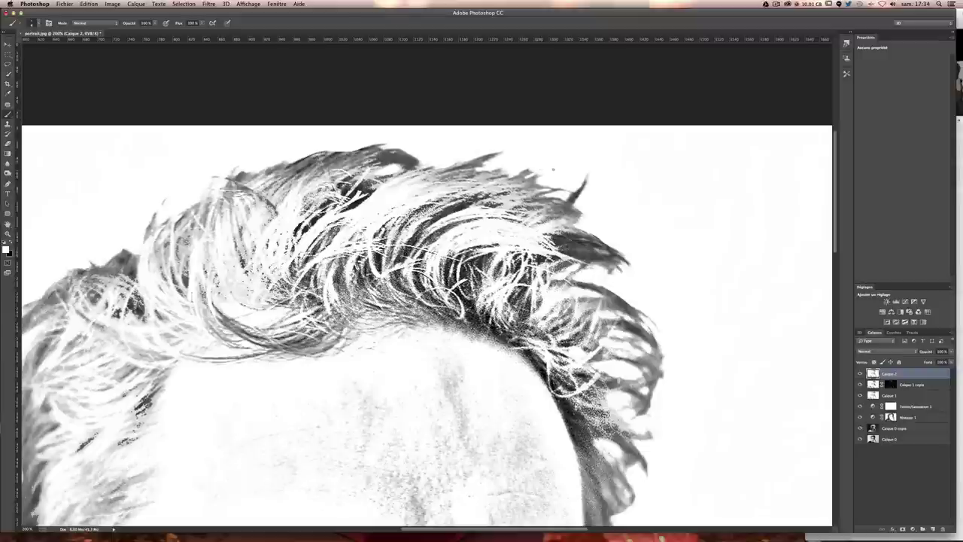
{"action": "left_click", "coordinate": [535, 176]}
{"action": "left_click", "coordinate": [525, 174]}
{"action": "left_click", "coordinate": [531, 172]}
{"action": "scroll", "coordinate": [427, 307], "scroll_direction": "down", "scroll_amount": 2}
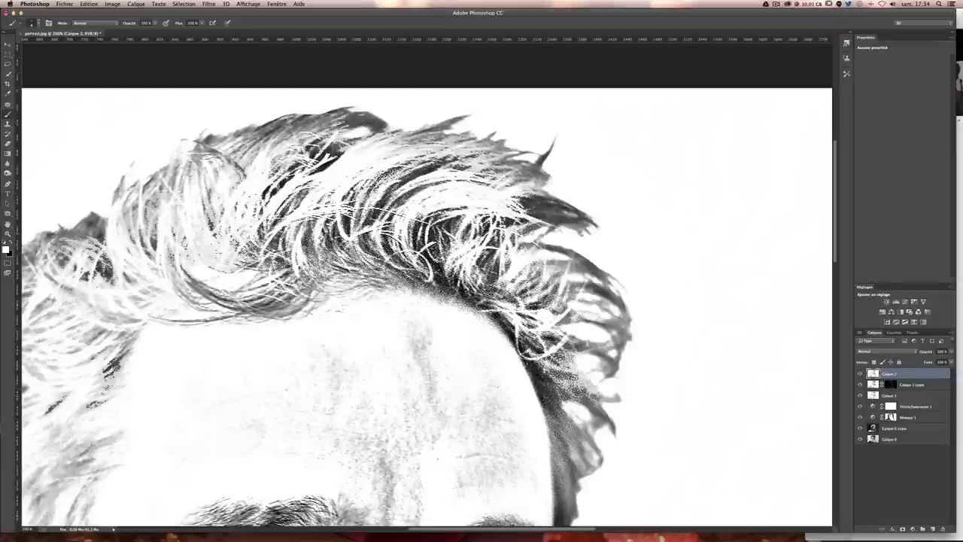
- Brush white over more dark hair ends along the right edge and near the temple
{"action": "left_click_drag", "start_coordinate": [579, 230], "coordinate": [591, 235]}
{"action": "left_click_drag", "start_coordinate": [629, 274], "coordinate": [621, 250]}
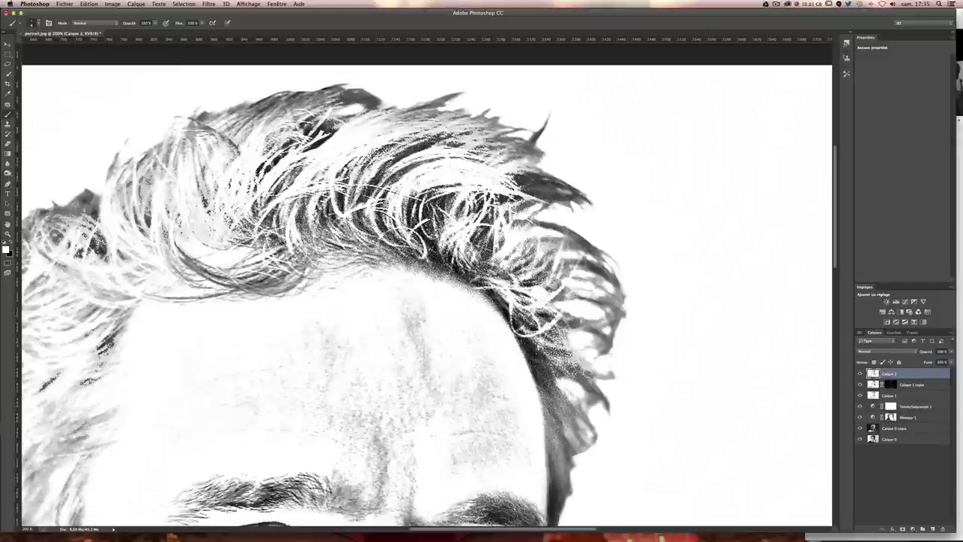
{"action": "left_click_drag", "start_coordinate": [538, 222], "coordinate": [597, 246]}
{"action": "left_click_drag", "start_coordinate": [550, 222], "coordinate": [509, 178]}
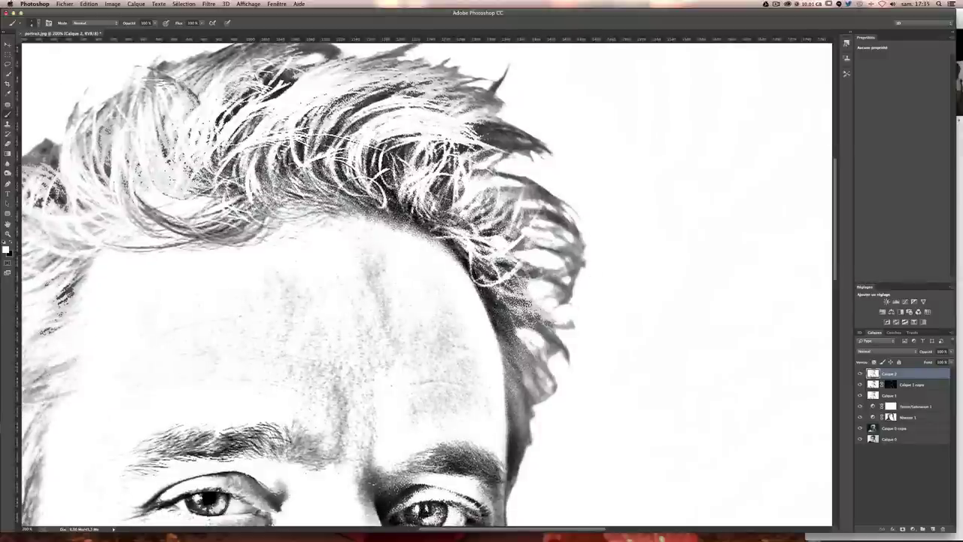
{"action": "left_click_drag", "start_coordinate": [560, 325], "coordinate": [577, 321]}
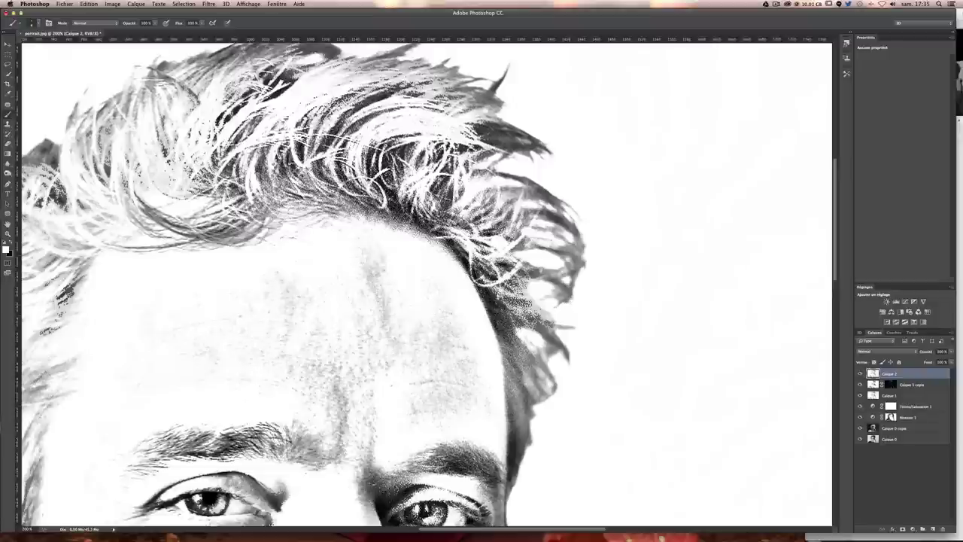
{"action": "left_click_drag", "start_coordinate": [577, 282], "coordinate": [575, 271]}
{"action": "scroll", "coordinate": [551, 381], "scroll_direction": "down", "scroll_amount": 3}
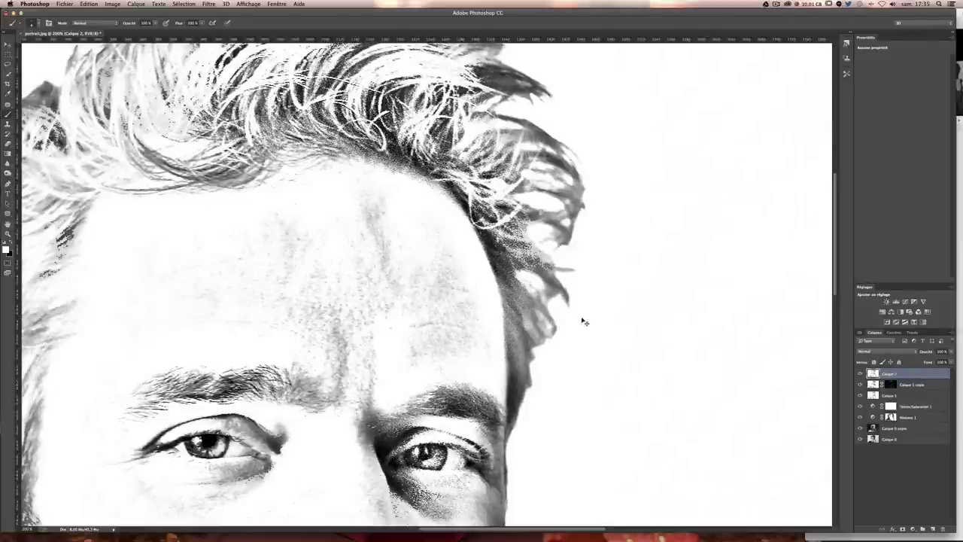
{"action": "scroll", "coordinate": [581, 318], "scroll_direction": "down", "scroll_amount": 3}
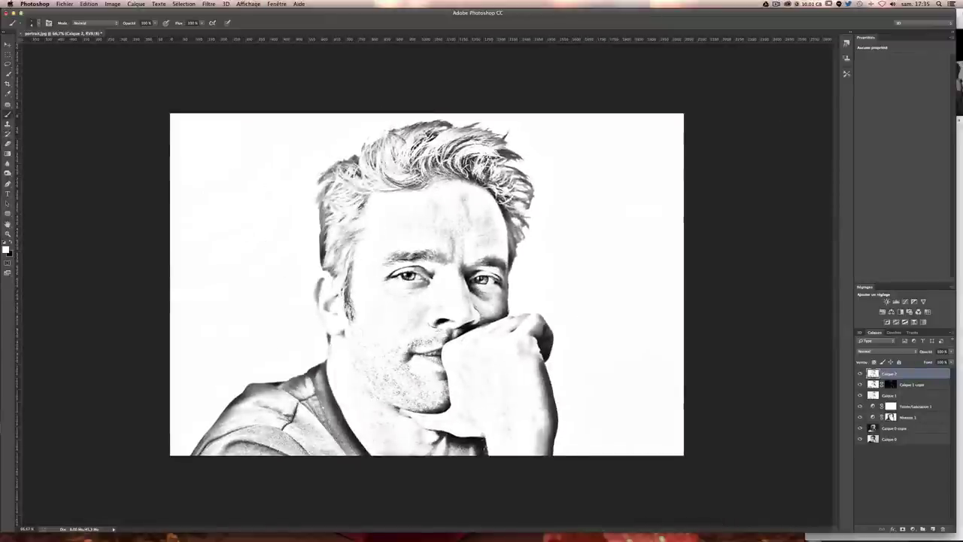
{"action": "left_click", "coordinate": [33, 23]}
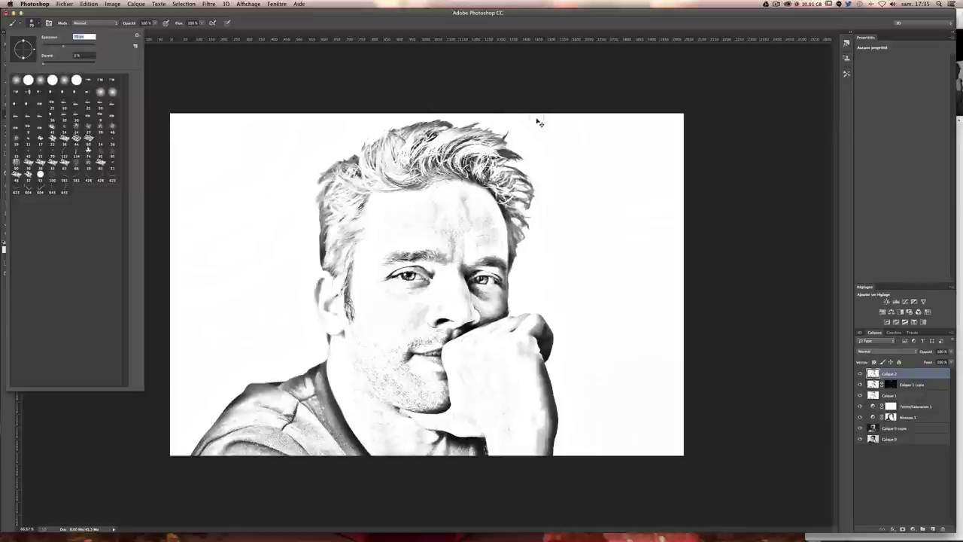
{"action": "key", "text": "Escape"}
{"action": "key", "text": "super+1"}
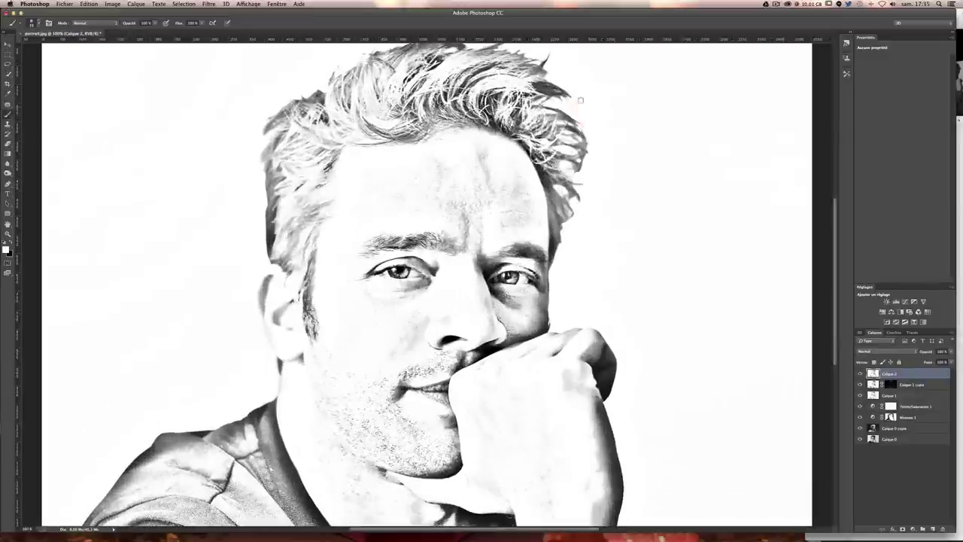
{"action": "scroll", "coordinate": [306, 80], "scroll_direction": "up", "scroll_amount": 2}
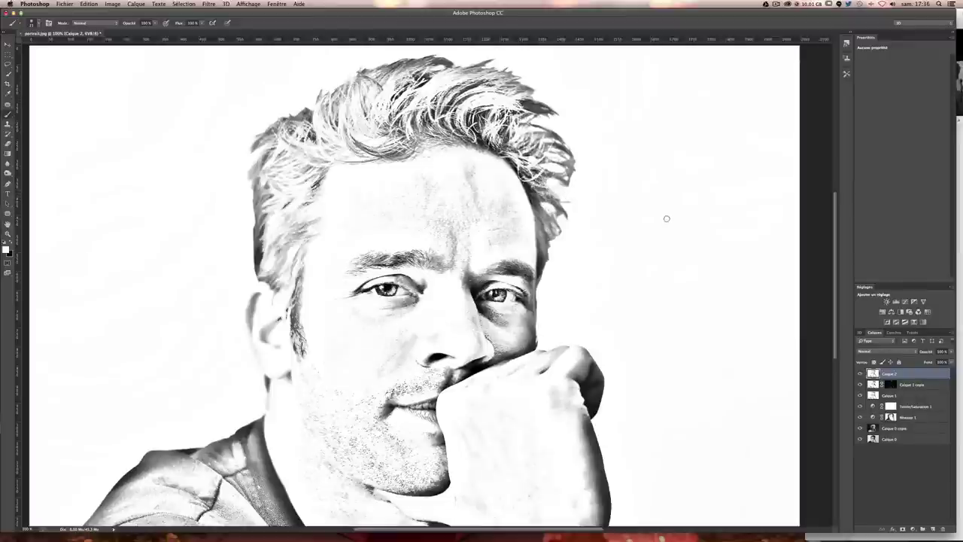
{"action": "key", "text": "ctrl+plus"}
{"action": "key", "text": "ctrl+minus"}
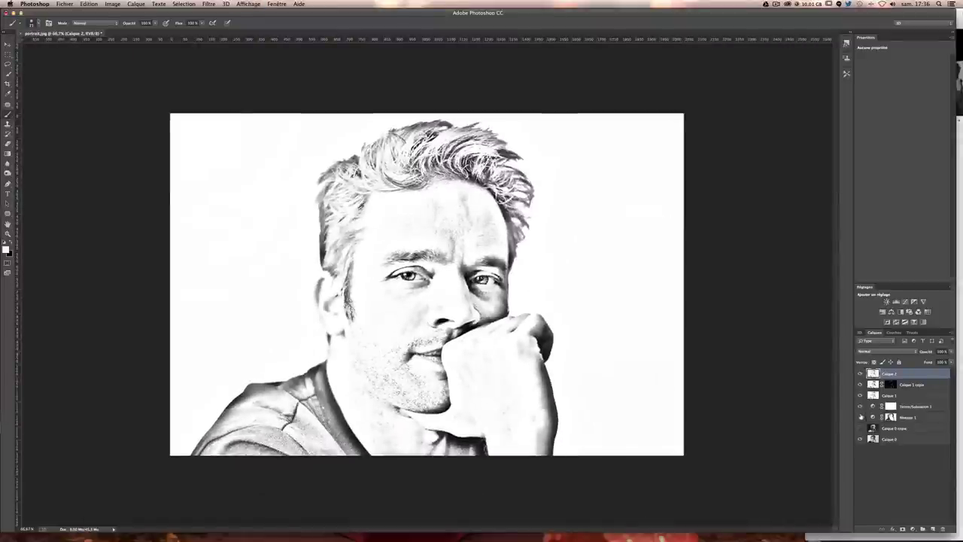
- Toggle the sketch layer's visibility to compare it with the original photo, leaving the sketch shown
{"action": "left_click", "coordinate": [859, 374]}
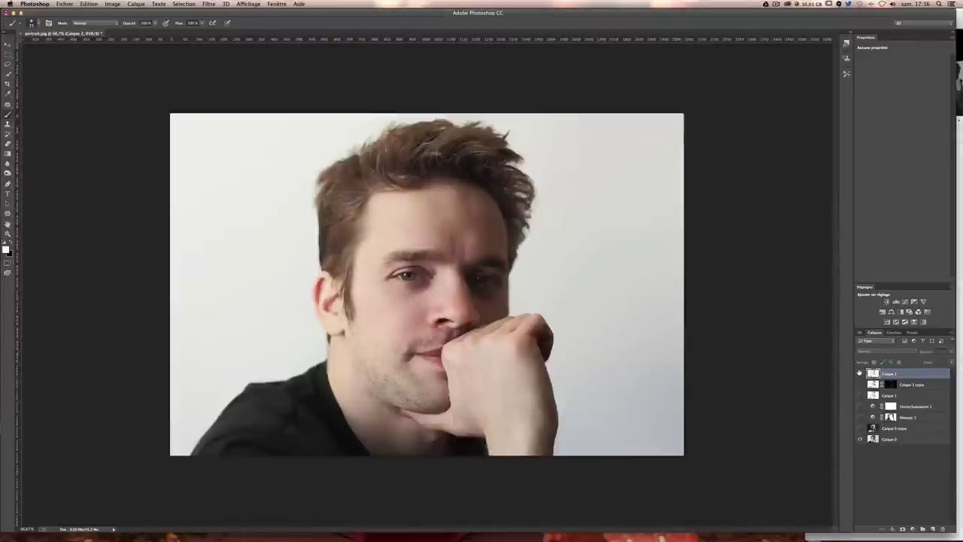
{"action": "left_click", "coordinate": [860, 374]}
{"action": "left_click", "coordinate": [860, 373]}
{"action": "left_click", "coordinate": [859, 374]}
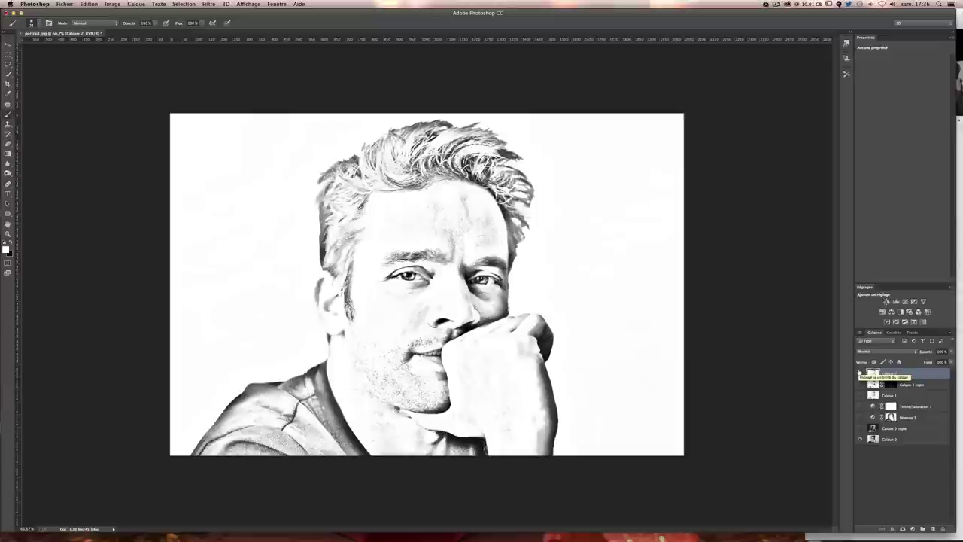
{"action": "left_click", "coordinate": [859, 374]}
{"action": "left_click", "coordinate": [859, 374]}
- Add a new empty layer, Calque 3, on top and open the foreground colour picker
{"action": "key", "text": "super+1"}
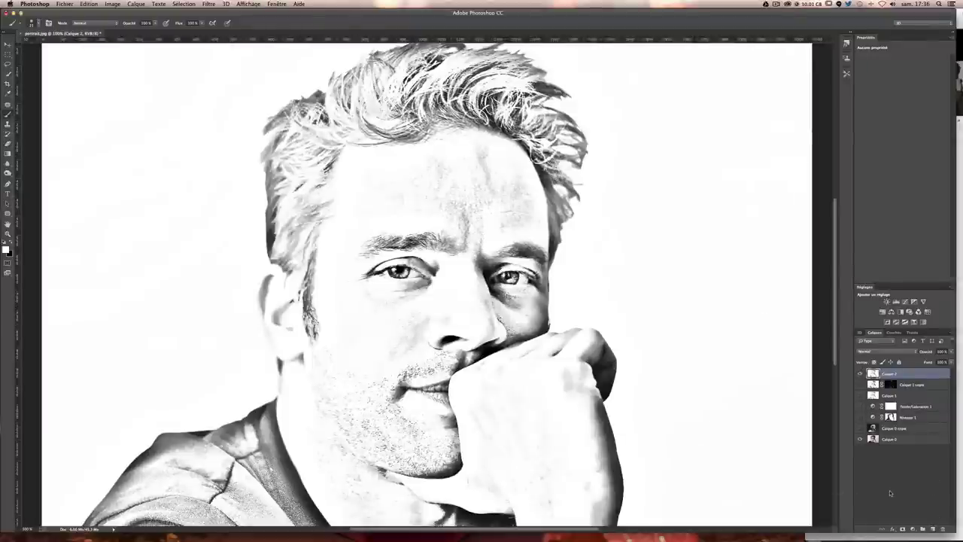
{"action": "left_click", "coordinate": [932, 529]}
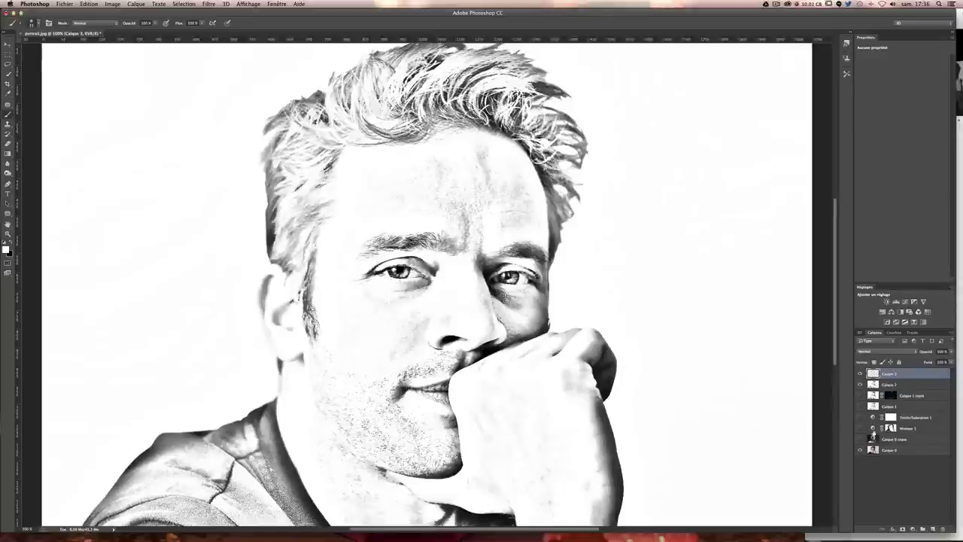
{"action": "left_click", "coordinate": [5, 249]}
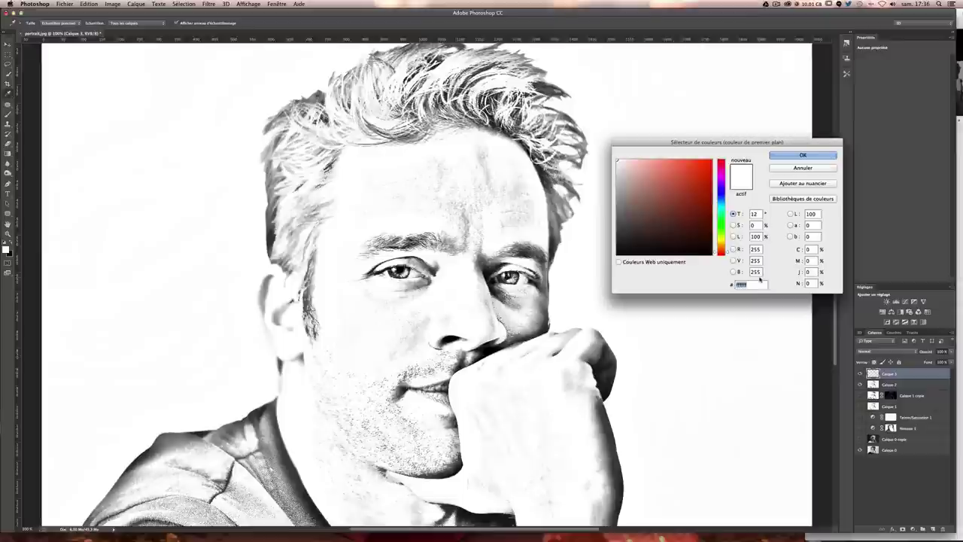
- Enter the pink hex value fea6a6 in the Color Picker and confirm it as foreground colour
{"action": "type", "text": "f"}
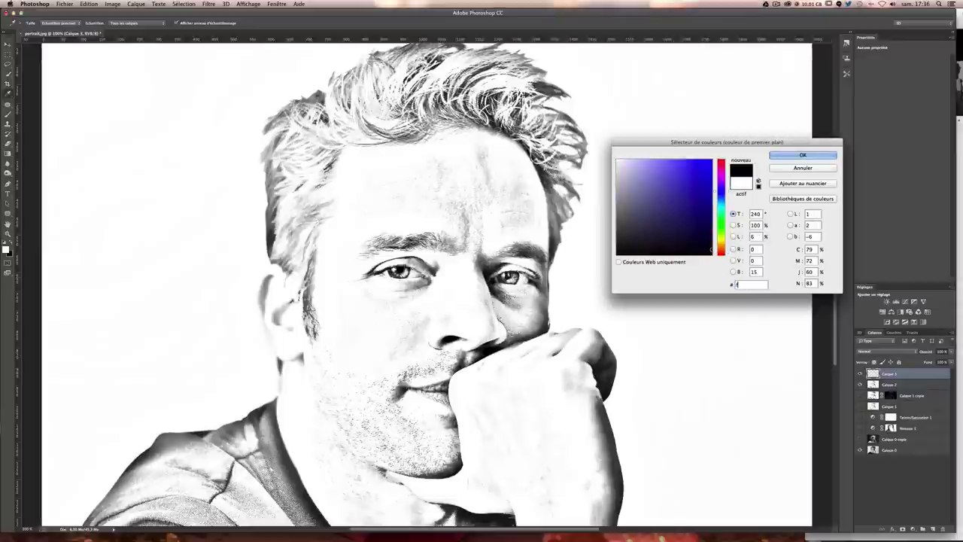
{"action": "type", "text": "ea"}
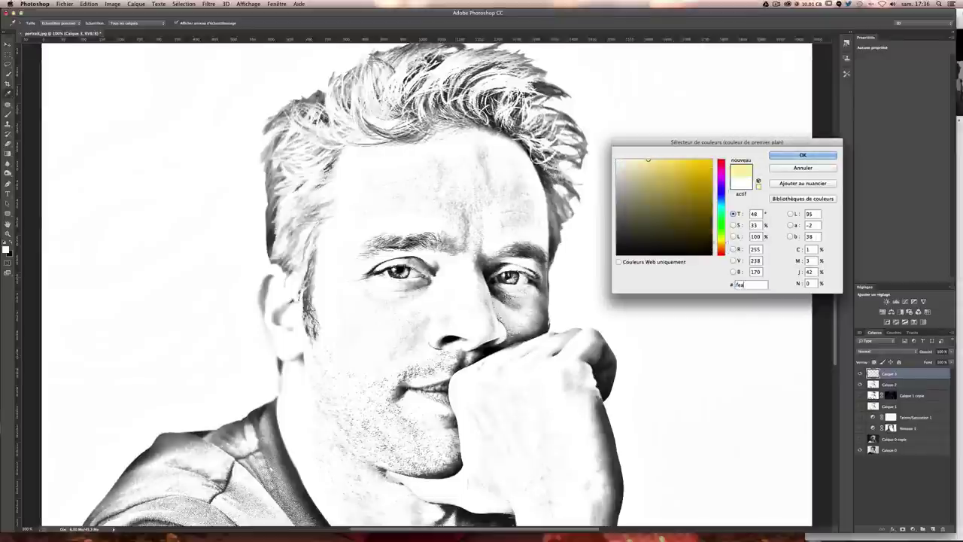
{"action": "type", "text": "6a6"}
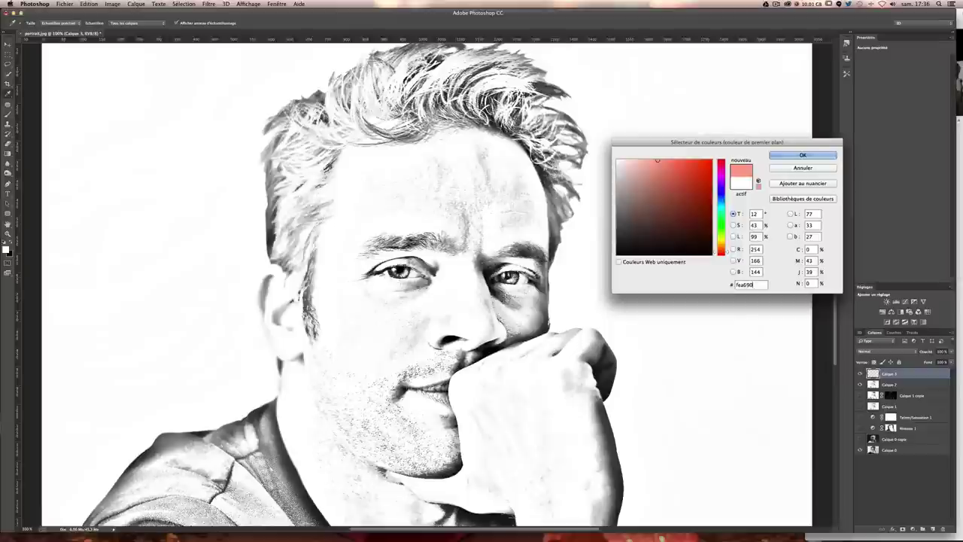
{"action": "key", "text": "Return"}
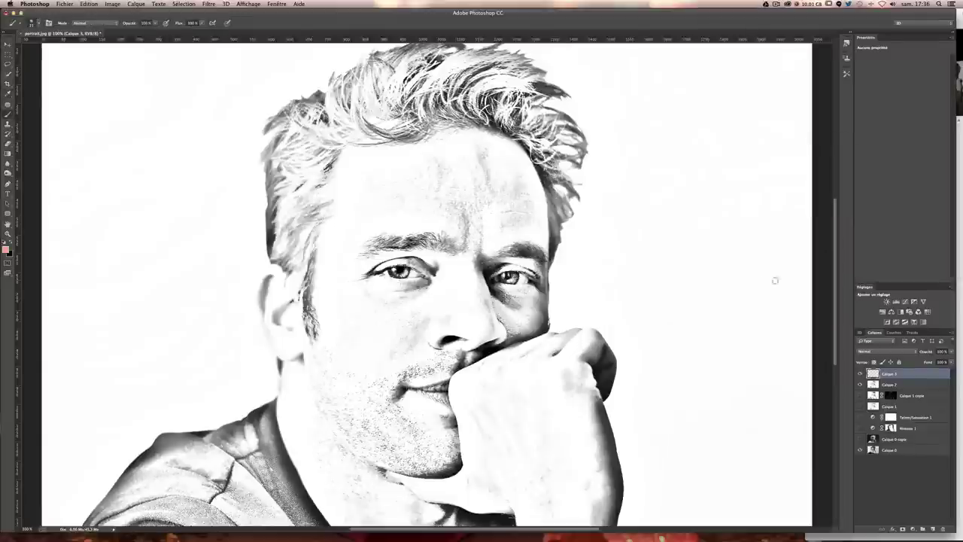
- Set Calque 3's blend mode to Lumière tamisée and adjust the brush size
{"action": "left_click", "coordinate": [888, 352]}
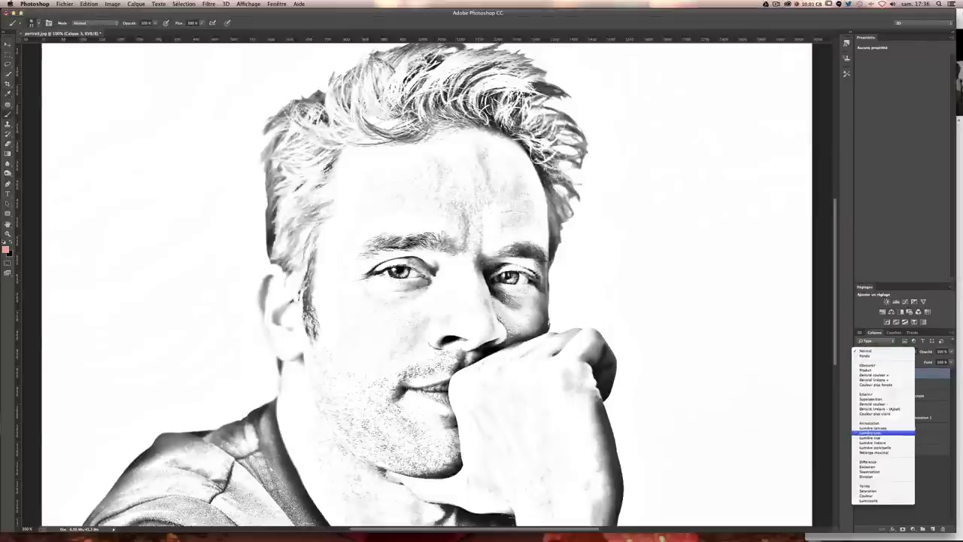
{"action": "left_click", "coordinate": [888, 427]}
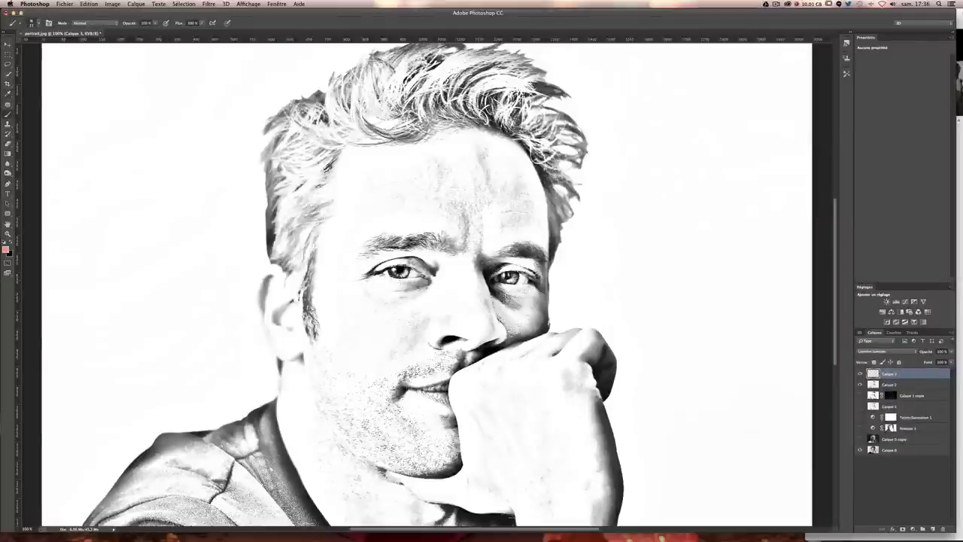
{"action": "left_click", "coordinate": [34, 23]}
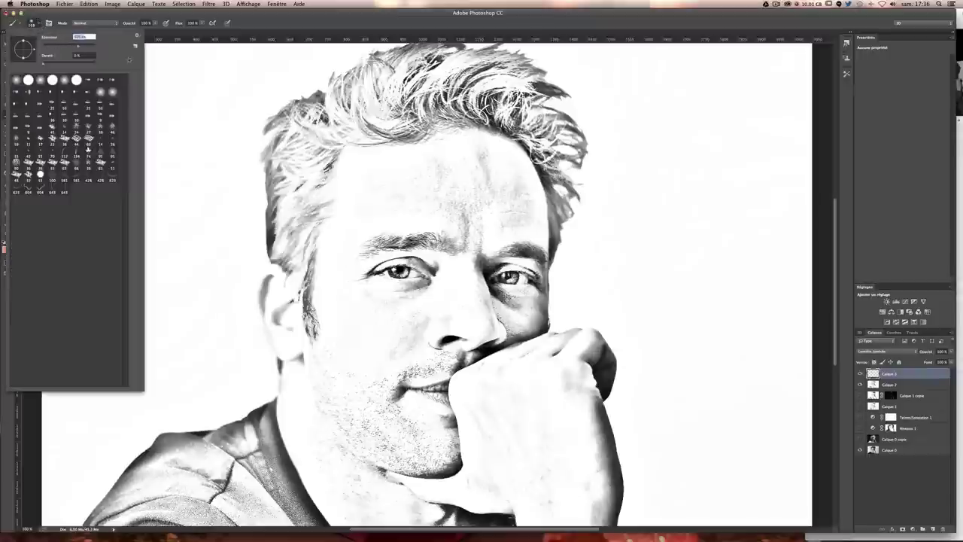
{"action": "key", "text": "super+minus"}
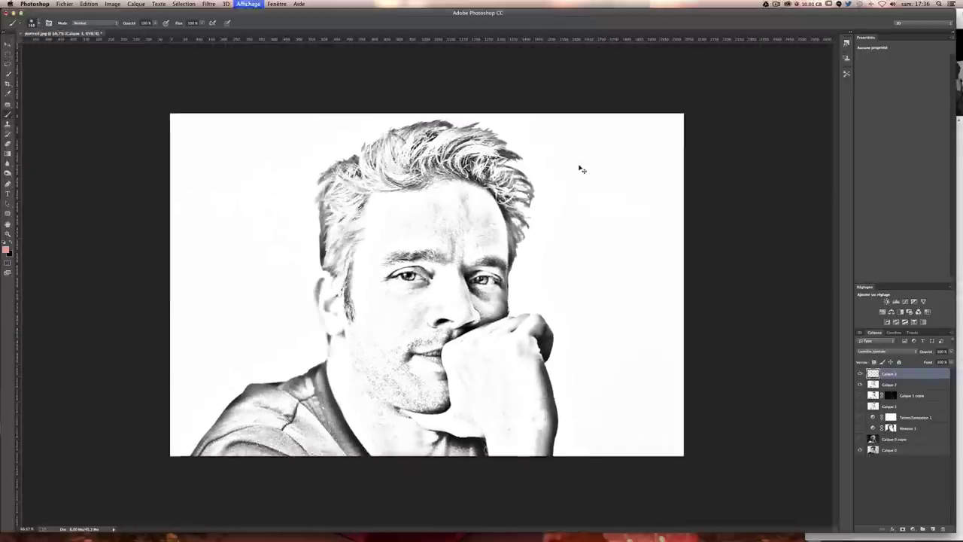
{"action": "key", "text": "super+plus"}
- Try a pink stroke over the hair, undo it, and lower the brush opacity to 22%
{"action": "mouse_move", "coordinate": [534, 128]}
{"action": "left_mouse_down"}
{"action": "mouse_move", "coordinate": [572, 181]}
{"action": "mouse_move", "coordinate": [462, 161]}
{"action": "mouse_move", "coordinate": [432, 120]}
{"action": "mouse_move", "coordinate": [467, 90]}
{"action": "mouse_move", "coordinate": [512, 83]}
{"action": "mouse_move", "coordinate": [549, 128]}
{"action": "mouse_move", "coordinate": [421, 126]}
{"action": "mouse_move", "coordinate": [323, 108]}
{"action": "mouse_move", "coordinate": [307, 212]}
{"action": "mouse_move", "coordinate": [282, 252]}
{"action": "left_mouse_up"}
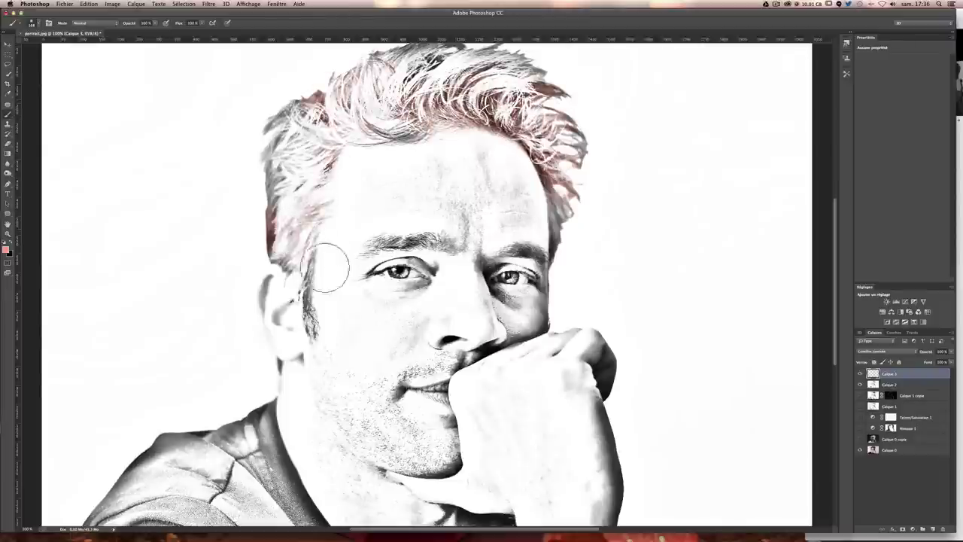
{"action": "key", "text": "super+z"}
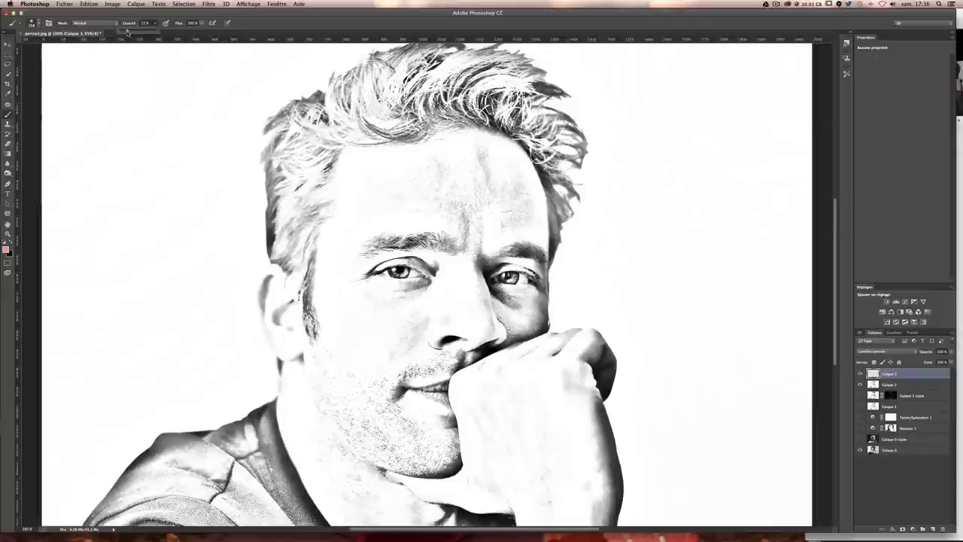
{"action": "left_click_drag", "start_coordinate": [128, 32], "coordinate": [126, 32]}
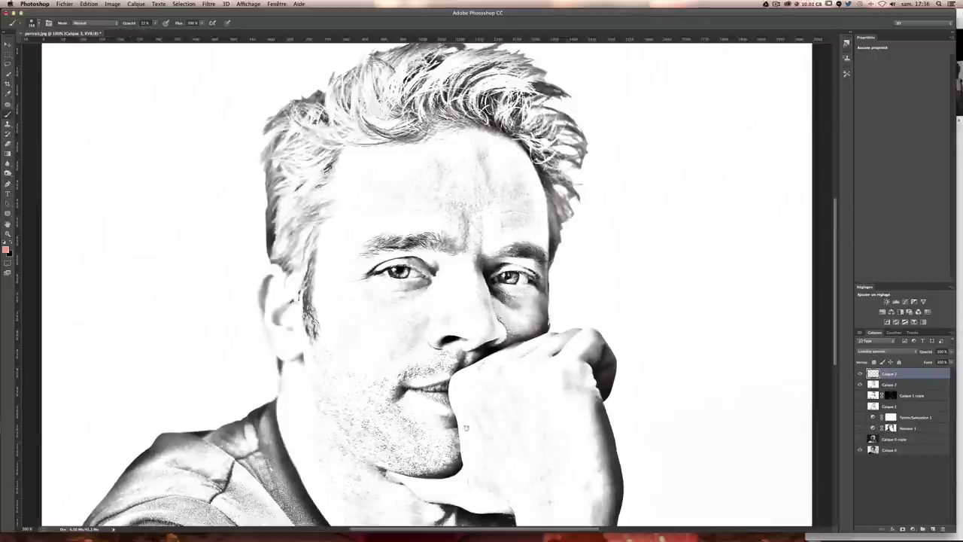
{"action": "scroll", "coordinate": [555, 369], "scroll_direction": "down", "scroll_amount": 3}
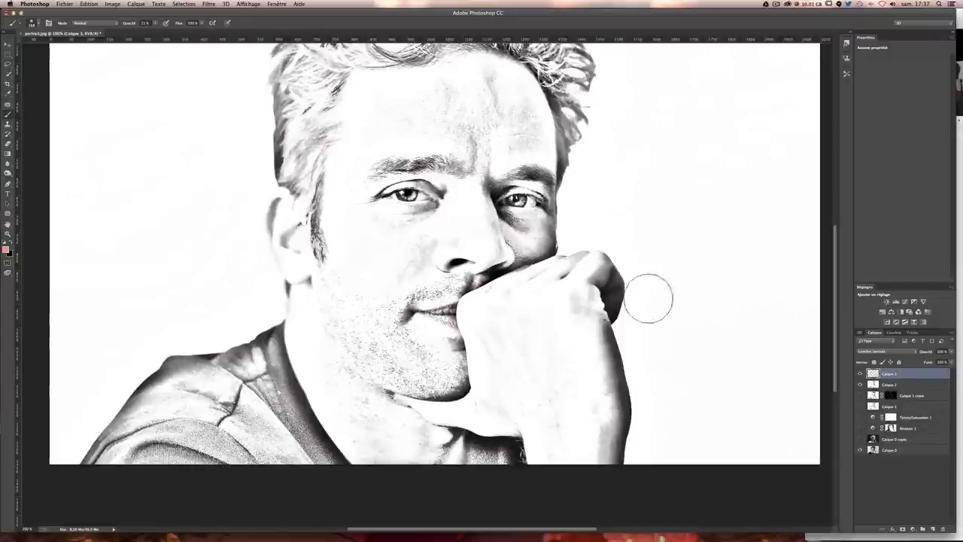
{"action": "scroll", "coordinate": [466, 264], "scroll_direction": "up", "scroll_amount": 3}
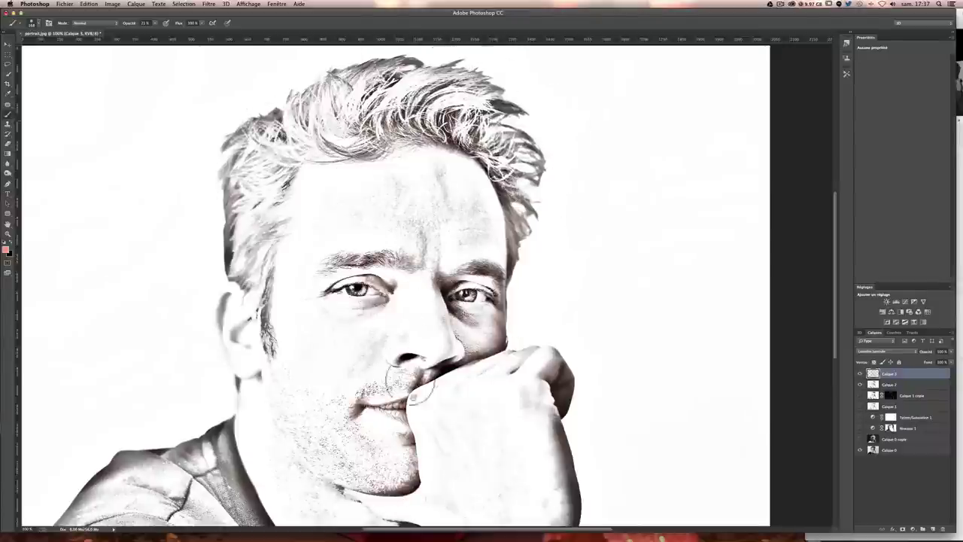
{"action": "scroll", "coordinate": [406, 369], "scroll_direction": "down", "scroll_amount": 5}
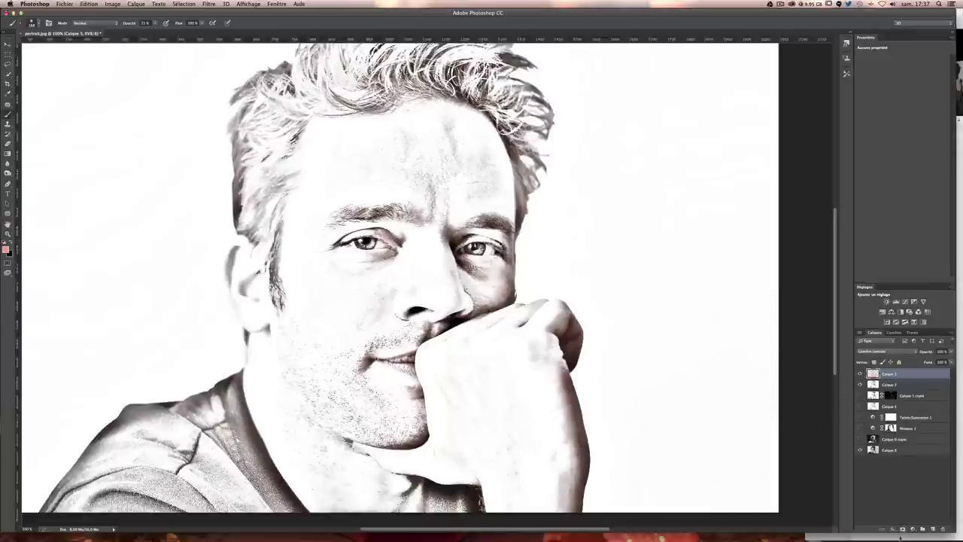
- Add a mask to Calque 3 and paint black over the knuckles to remove the pink tint there
{"action": "left_click", "coordinate": [902, 529]}
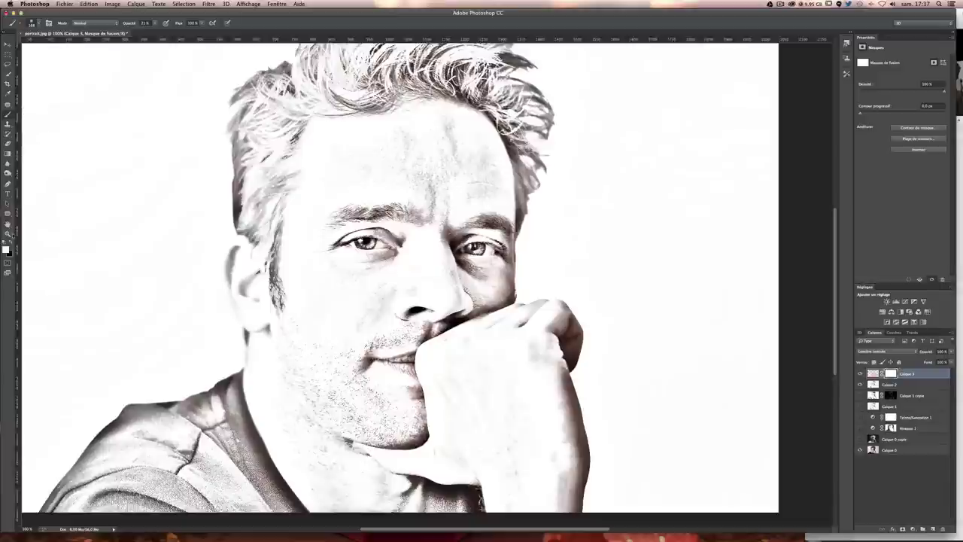
{"action": "key", "text": "x"}
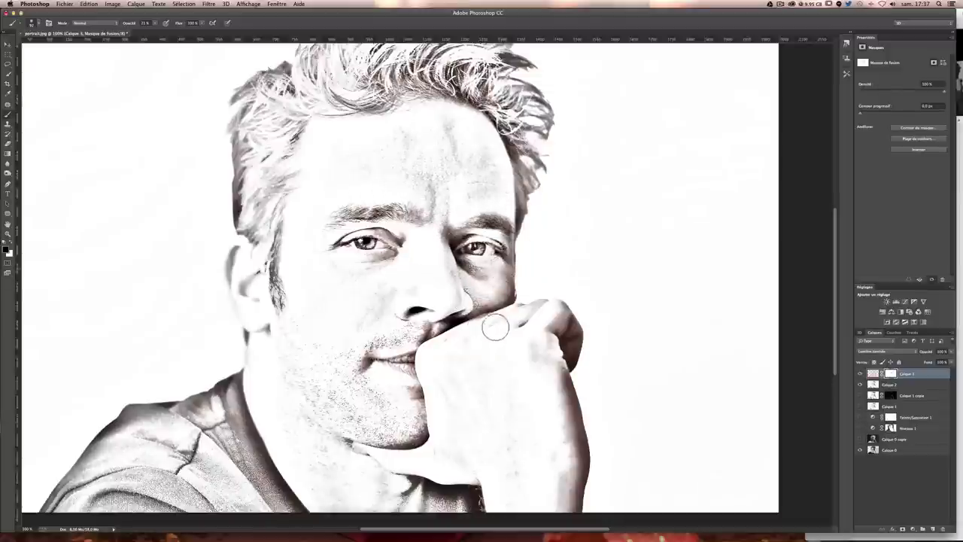
{"action": "mouse_move", "coordinate": [482, 331]}
{"action": "left_mouse_down"}
{"action": "mouse_move", "coordinate": [490, 329]}
{"action": "mouse_move", "coordinate": [475, 326]}
{"action": "mouse_move", "coordinate": [486, 329]}
{"action": "mouse_move", "coordinate": [519, 286]}
{"action": "left_mouse_up"}
{"action": "key", "text": "super+minus"}
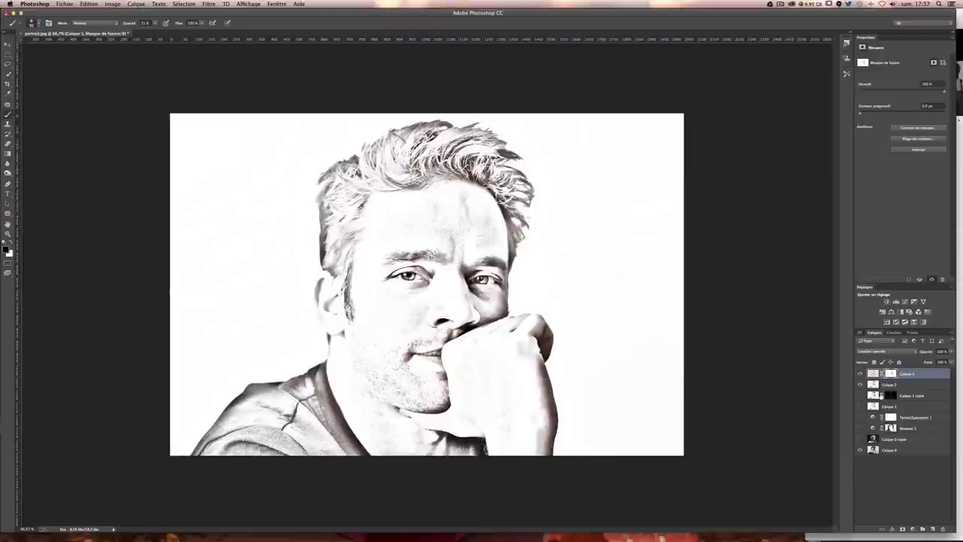
{"action": "left_click", "coordinate": [891, 385]}
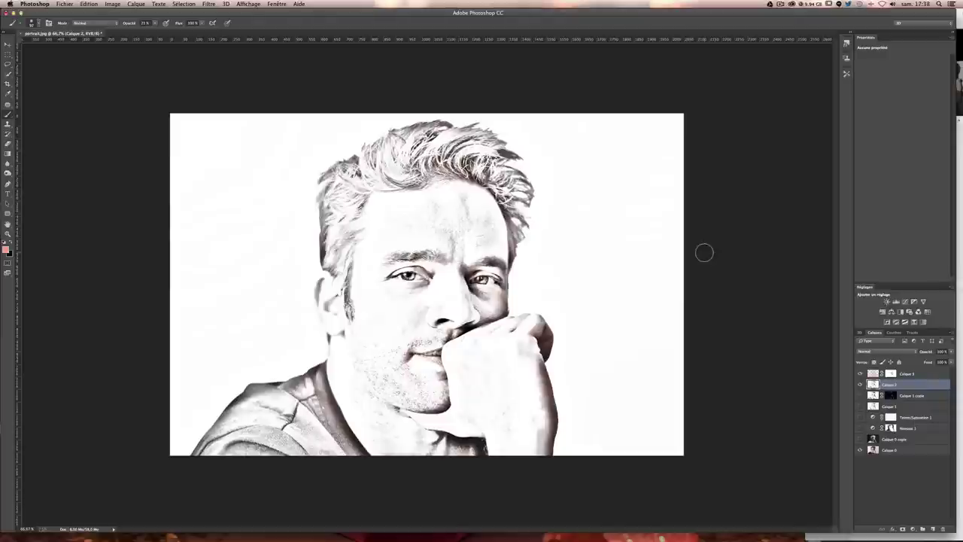
- Add a Niveaux levels adjustment layer and nudge the midtone slider to lighten the sketch
{"action": "left_click", "coordinate": [911, 529]}
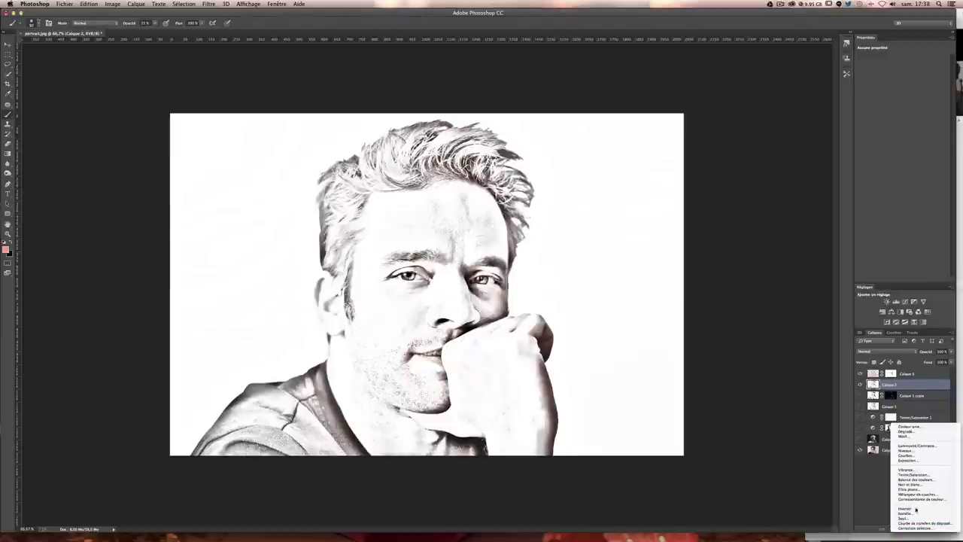
{"action": "left_click", "coordinate": [923, 450]}
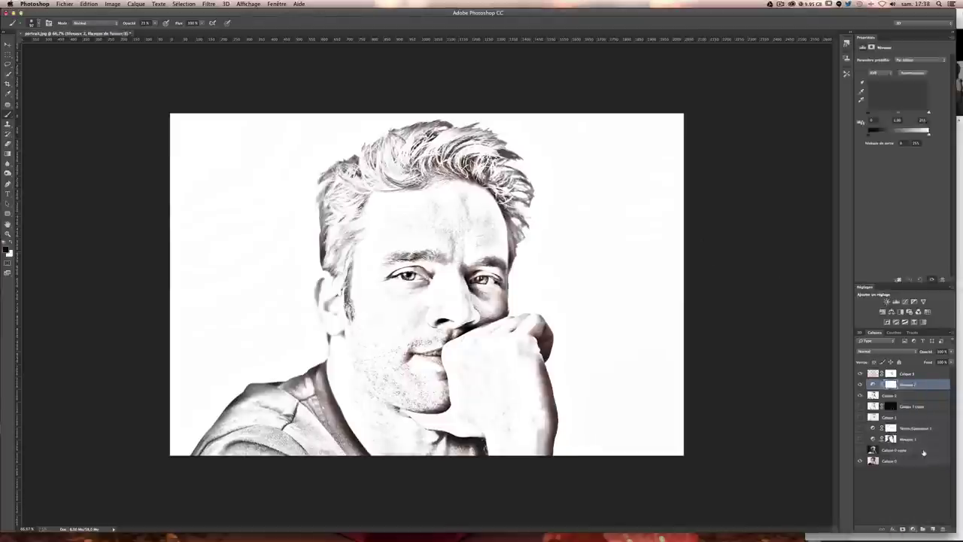
{"action": "left_click_drag", "start_coordinate": [900, 113], "coordinate": [905, 114]}
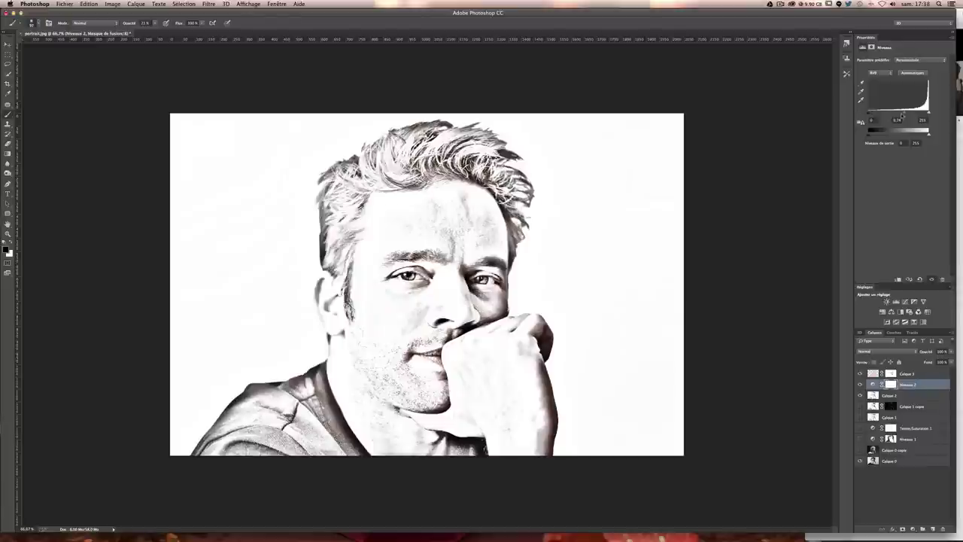
{"action": "left_click_drag", "start_coordinate": [903, 113], "coordinate": [905, 114]}
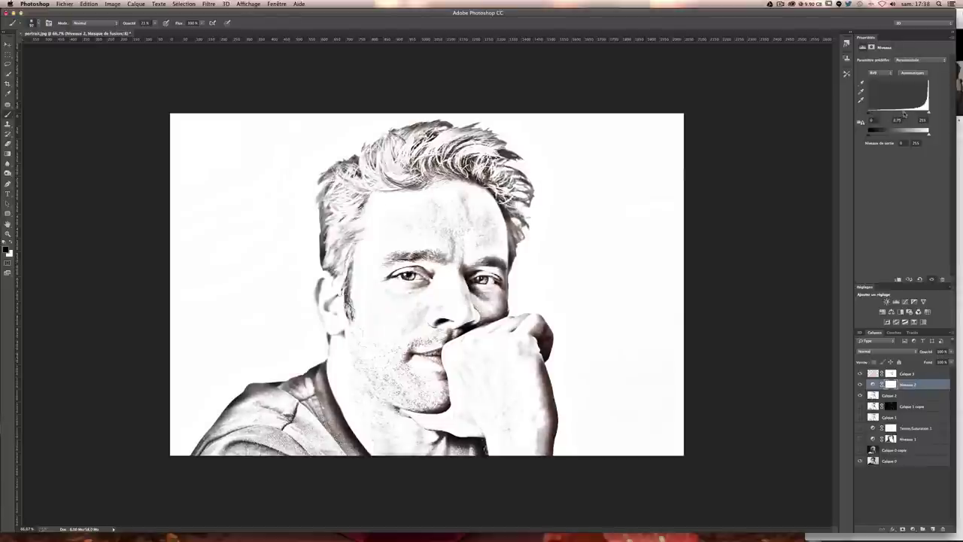
{"action": "left_click_drag", "start_coordinate": [904, 114], "coordinate": [903, 113]}
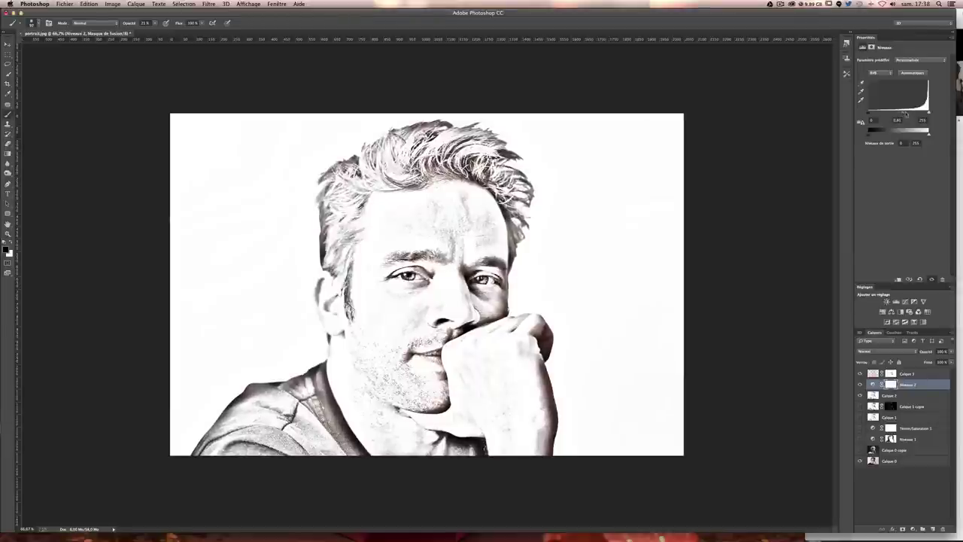
{"action": "left_click", "coordinate": [860, 386]}
{"action": "left_click", "coordinate": [860, 385]}
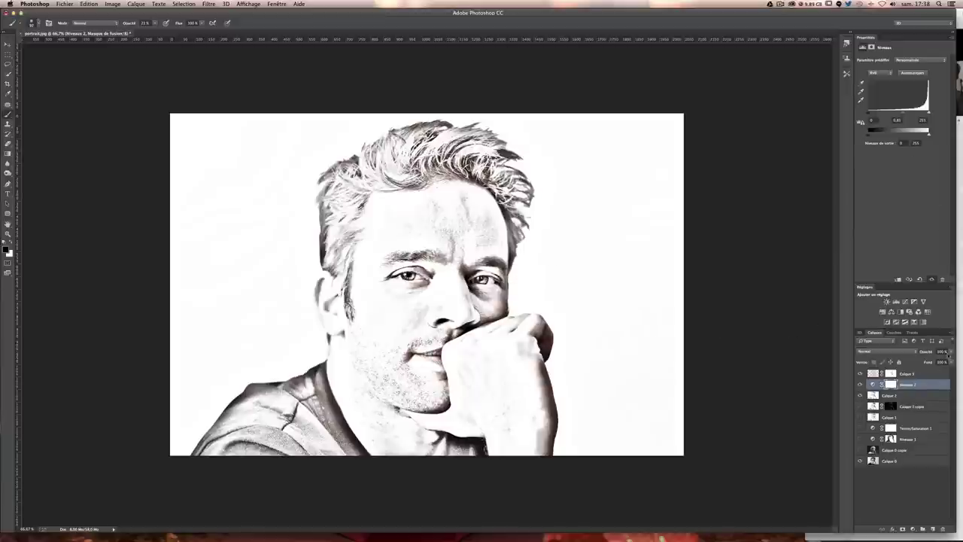
- Slightly reduce the Niveaux 2 layer's opacity
{"action": "left_click", "coordinate": [949, 352]}
{"action": "mouse_move", "coordinate": [947, 360]}
{"action": "left_mouse_down"}
{"action": "mouse_move", "coordinate": [930, 361]}
{"action": "mouse_move", "coordinate": [939, 360]}
{"action": "left_mouse_up"}
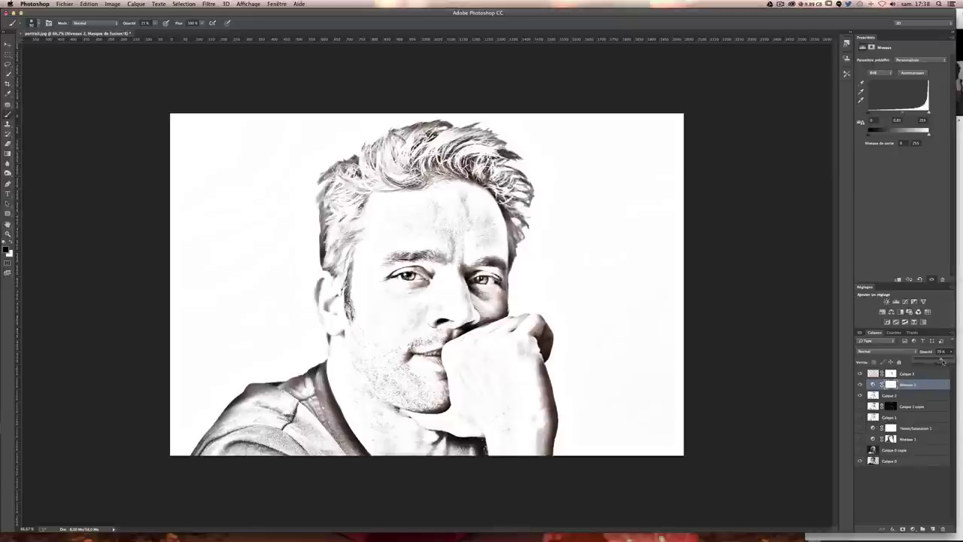
{"action": "left_click", "coordinate": [916, 474]}
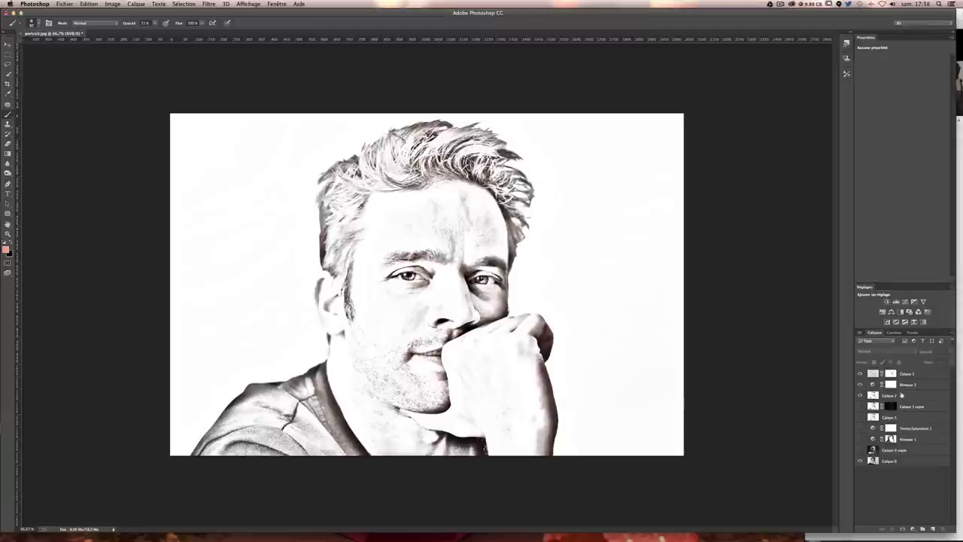
- Stamp visible layers above Calque 3 into new Calque 4, toggle it against the original, then zoom in
{"action": "left_click", "coordinate": [913, 376]}
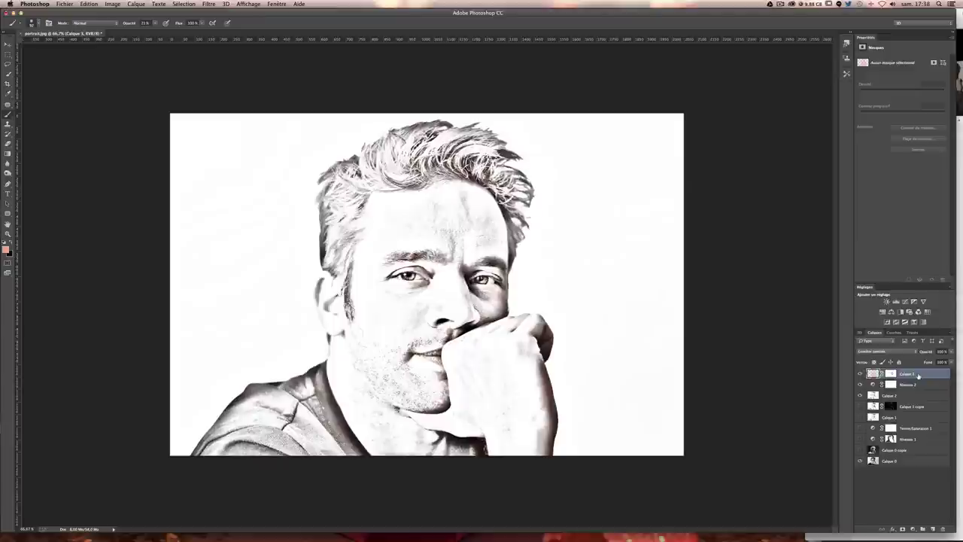
{"action": "key", "text": "ctrl+shift+alt+n"}
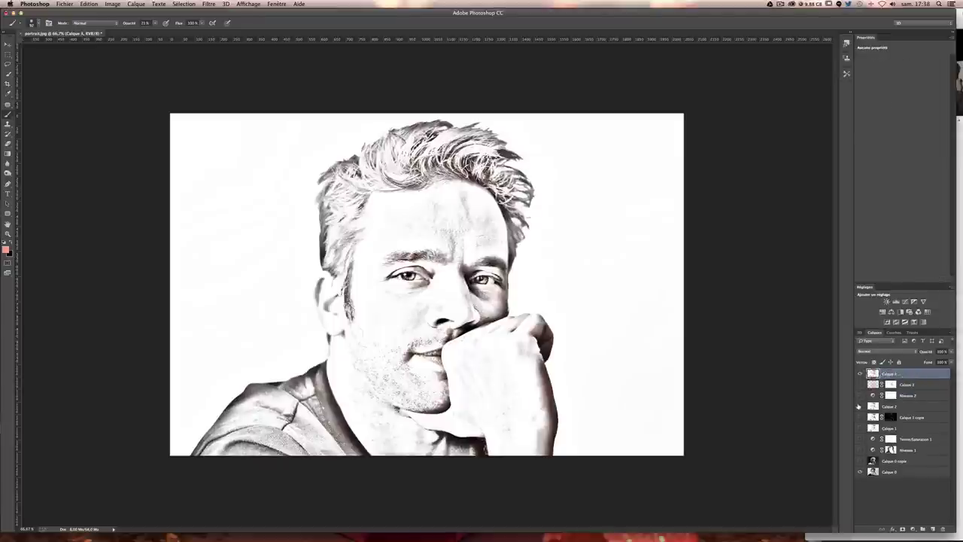
{"action": "left_click", "coordinate": [860, 374]}
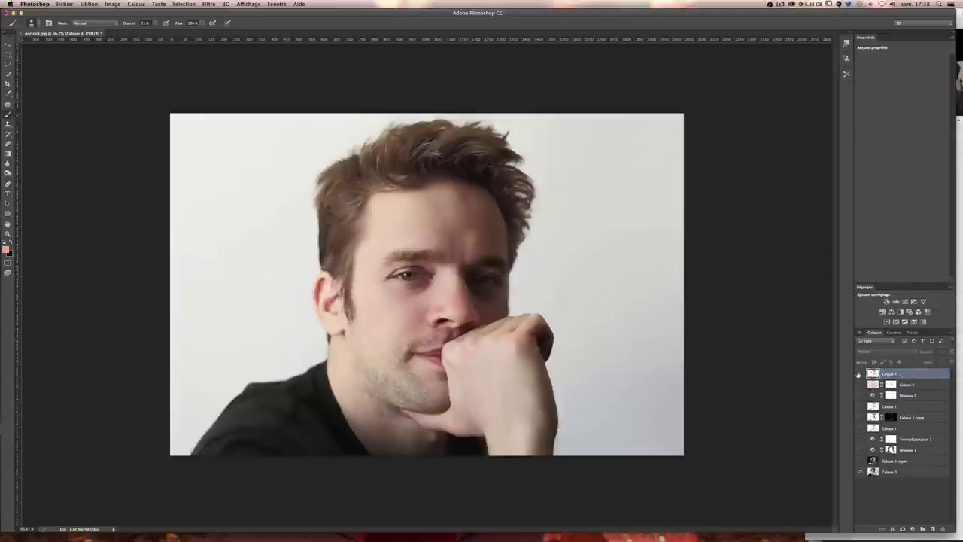
{"action": "left_click", "coordinate": [860, 374]}
{"action": "left_click", "coordinate": [860, 374]}
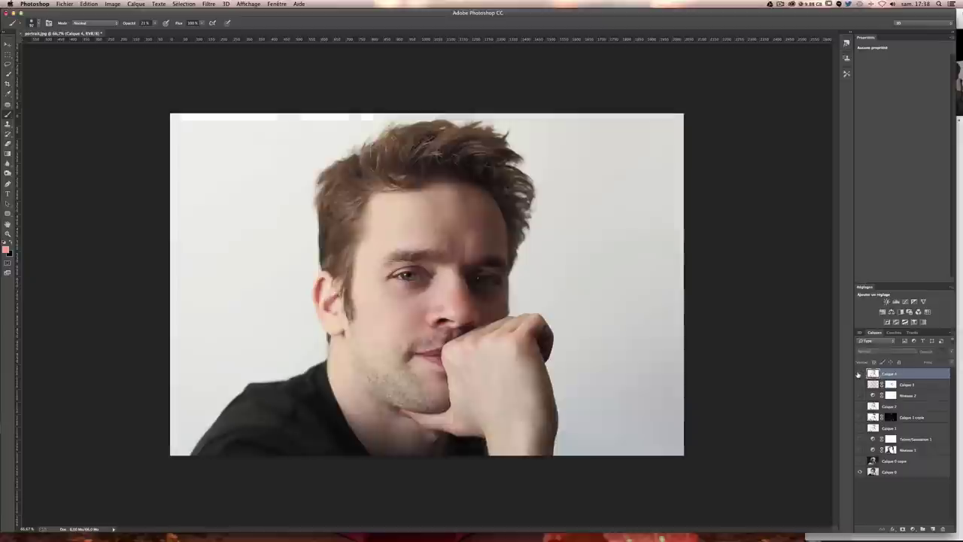
{"action": "left_click", "coordinate": [859, 374]}
{"action": "left_click", "coordinate": [860, 374]}
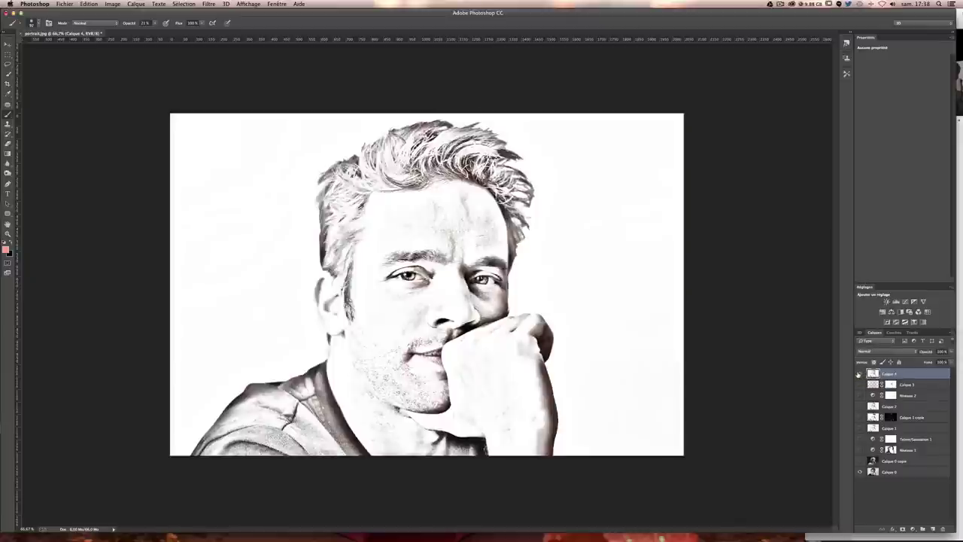
{"action": "left_click", "coordinate": [859, 374]}
{"action": "left_click", "coordinate": [859, 374]}
{"action": "left_click", "coordinate": [859, 374]}
{"action": "left_click", "coordinate": [859, 374]}
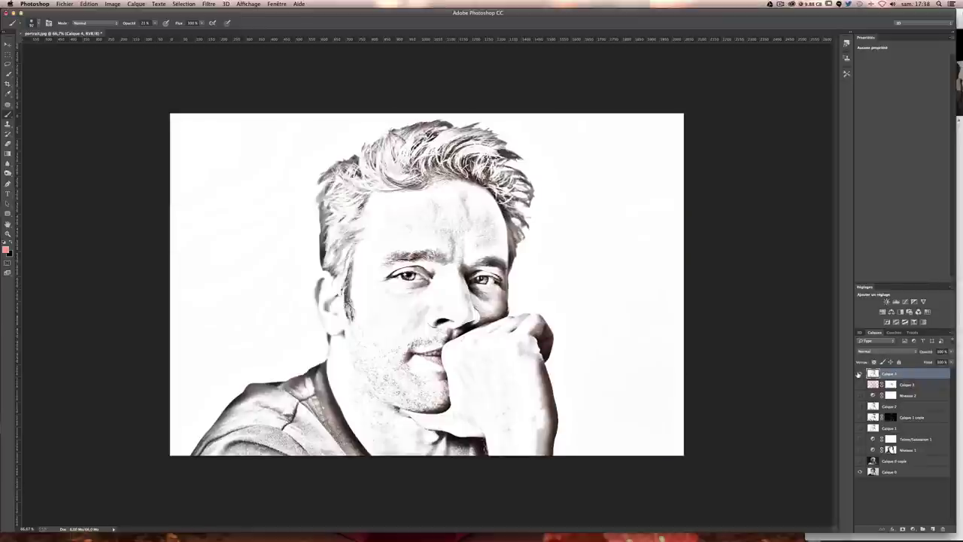
{"action": "key", "text": "ctrl+plus"}
{"action": "key", "text": "ctrl+plus"}
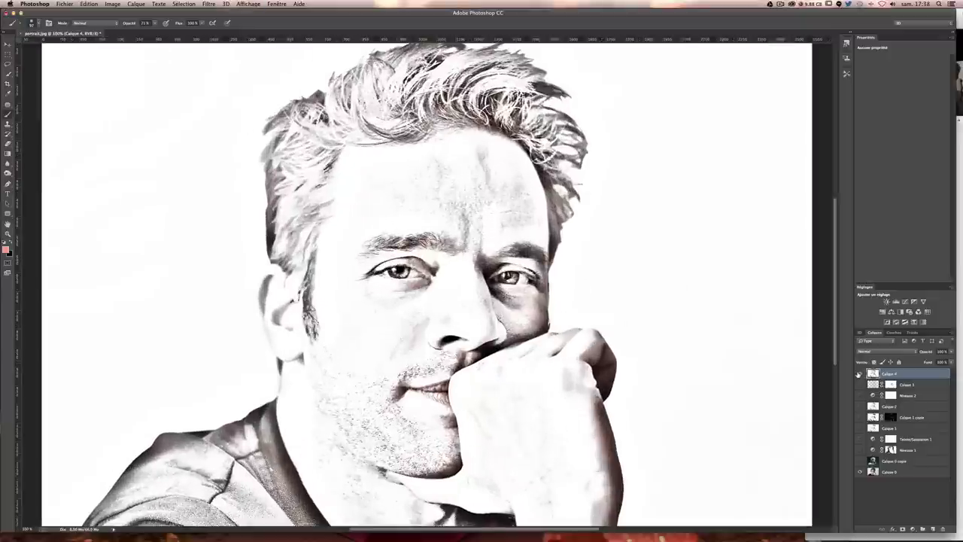